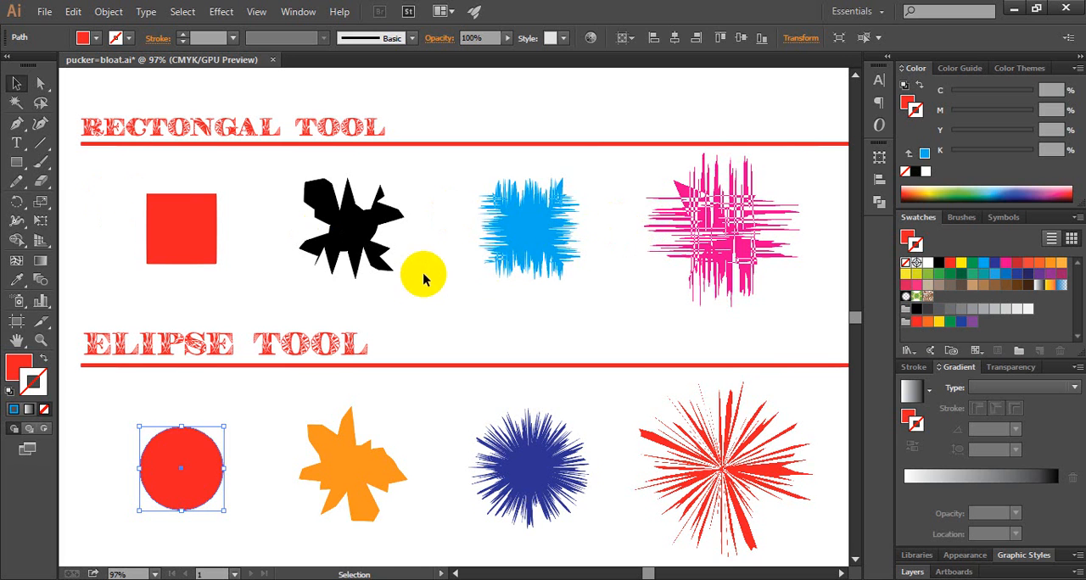
pyautogui.click(412, 276)
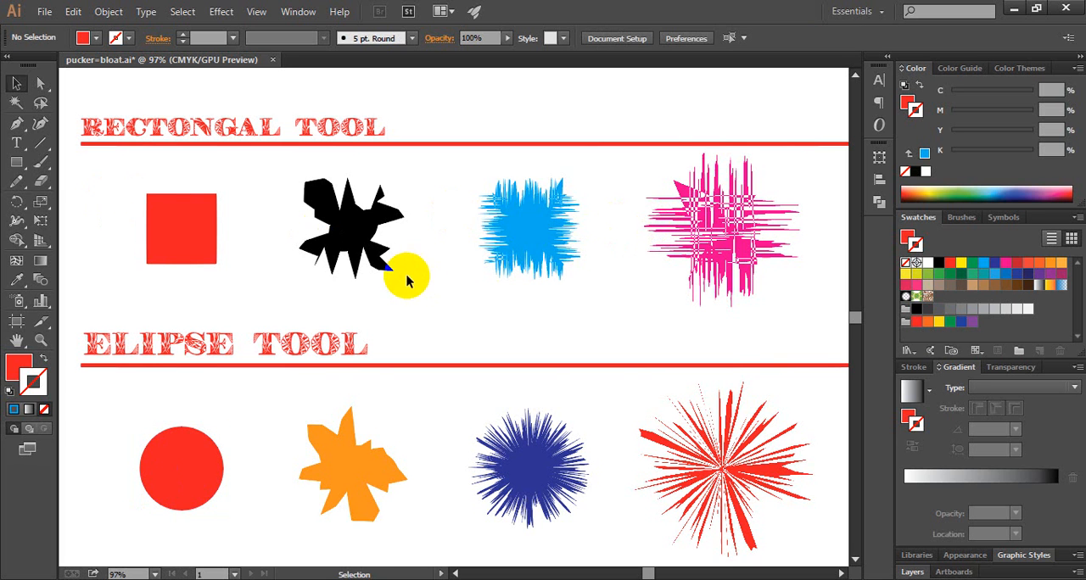
pyautogui.click(16, 162)
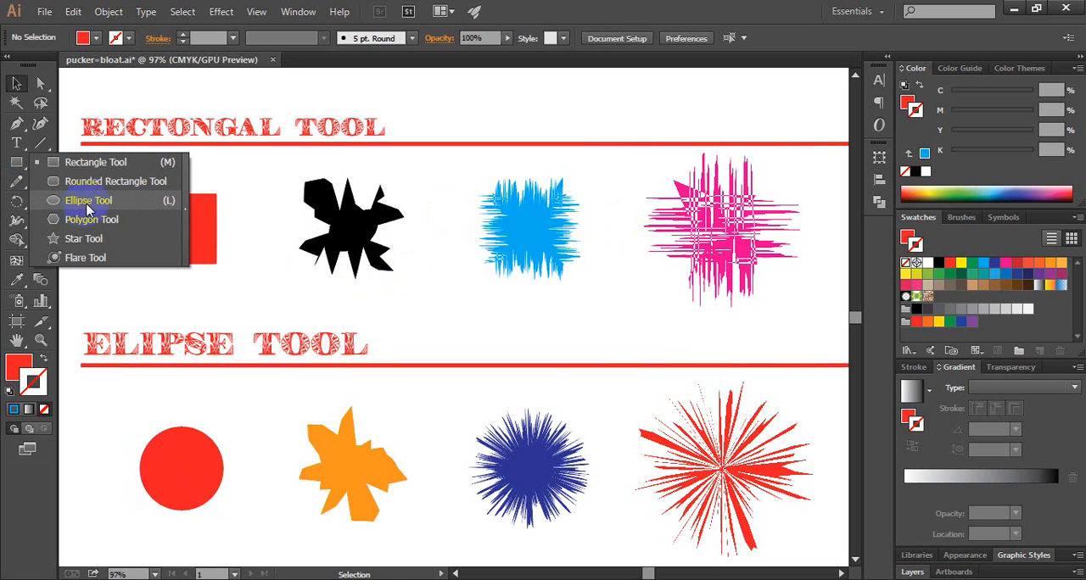
pyautogui.click(175, 236)
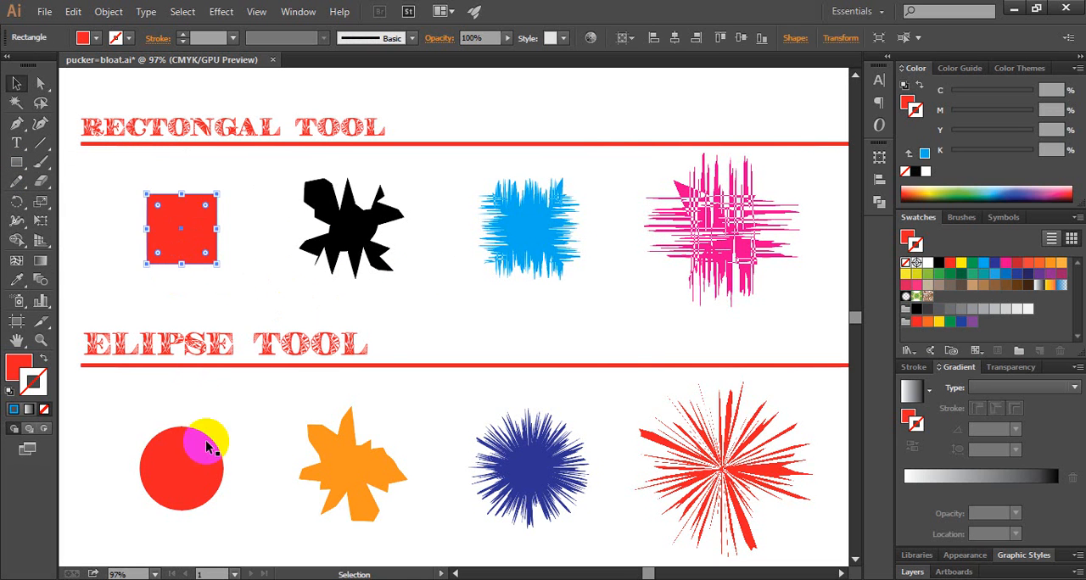
pyautogui.click(206, 447)
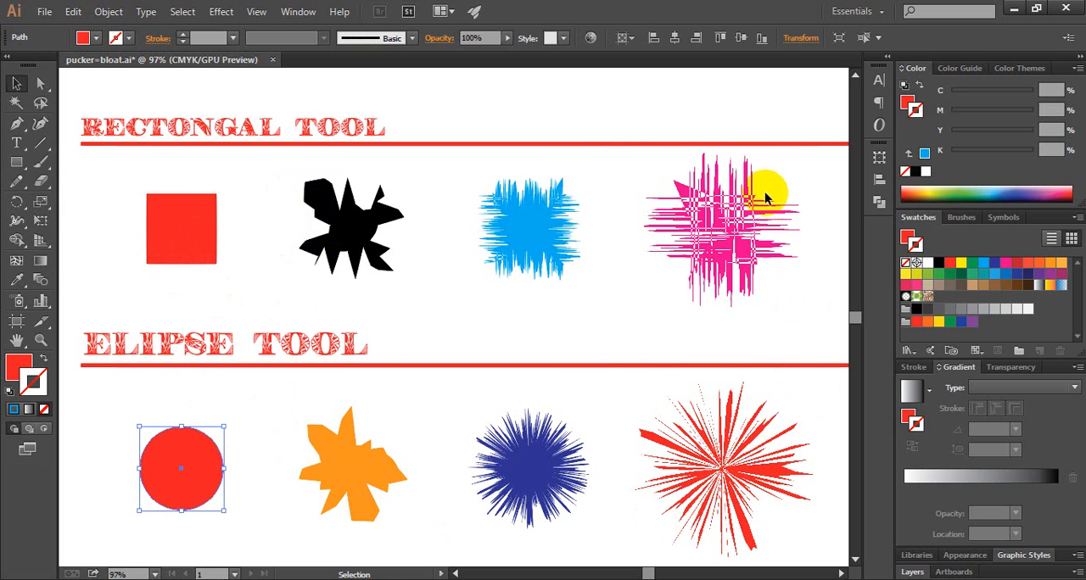
pyautogui.click(264, 257)
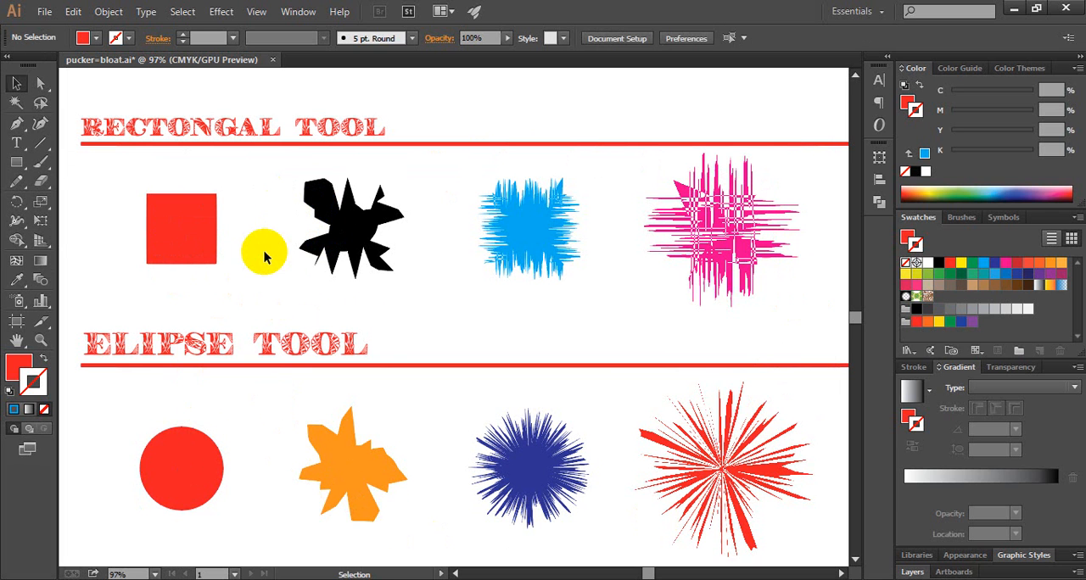
# Delete the black roughened rectangle and the orange roughened ellipse in the second column
pyautogui.click(333, 233)
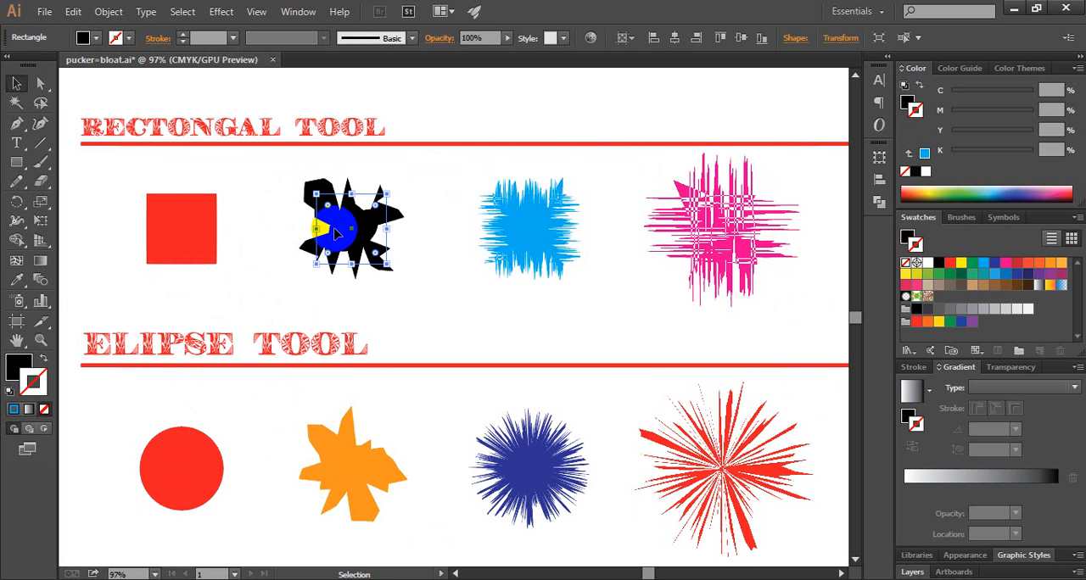
pyautogui.keyDown('shift'); pyautogui.click(353, 480); pyautogui.keyUp('shift')
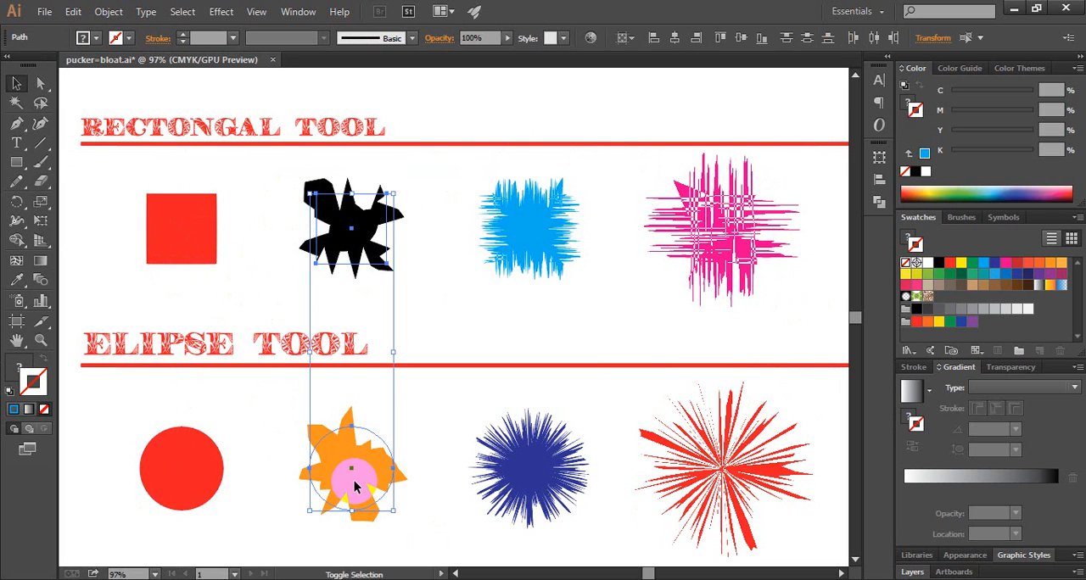
pyautogui.press('Delete')
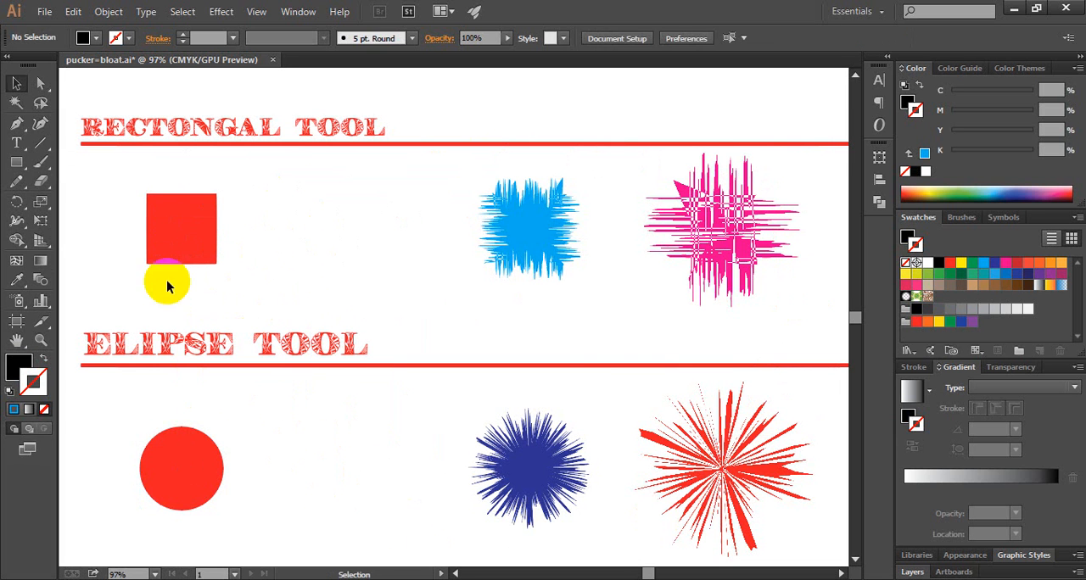
# Duplicate the plain red square and red circle together into the empty second column, keeping them level with the originals
pyautogui.click(169, 235)
pyautogui.keyDown('shift'); pyautogui.click(176, 468); pyautogui.keyUp('shift')
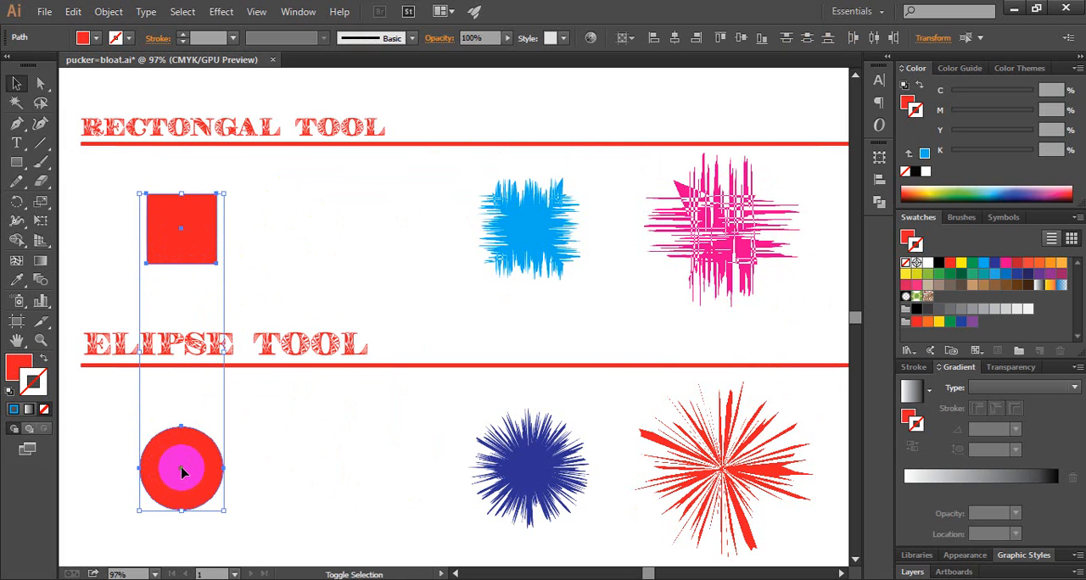
pyautogui.moveTo(194, 471); pyautogui.dragTo(370, 470)
pyautogui.click(460, 309)
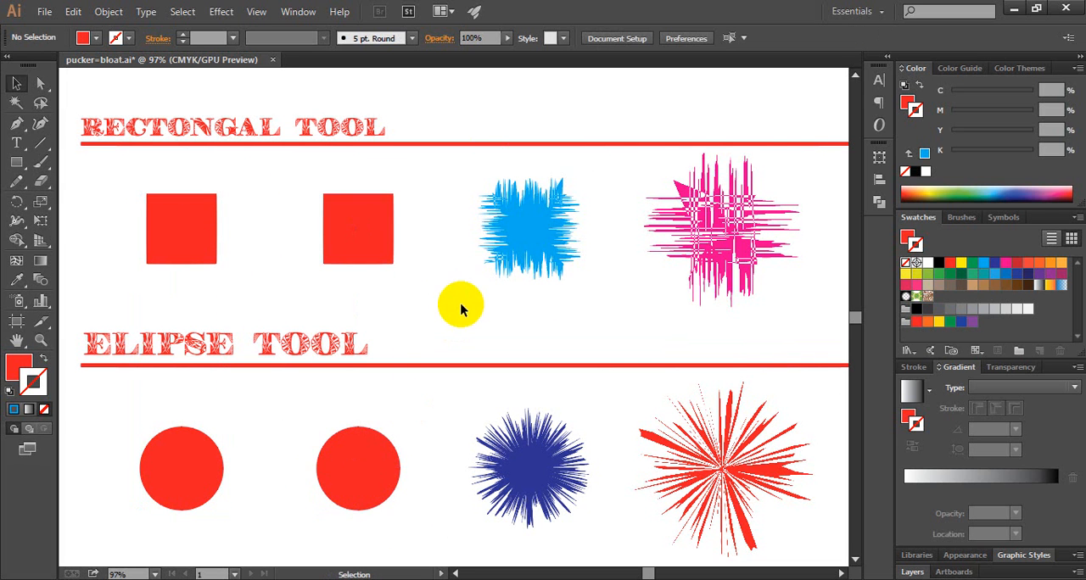
# Apply the Roughen effect to the second-column square with size 27% and detail 9 per inch
pyautogui.click(356, 226)
pyautogui.click(220, 12)
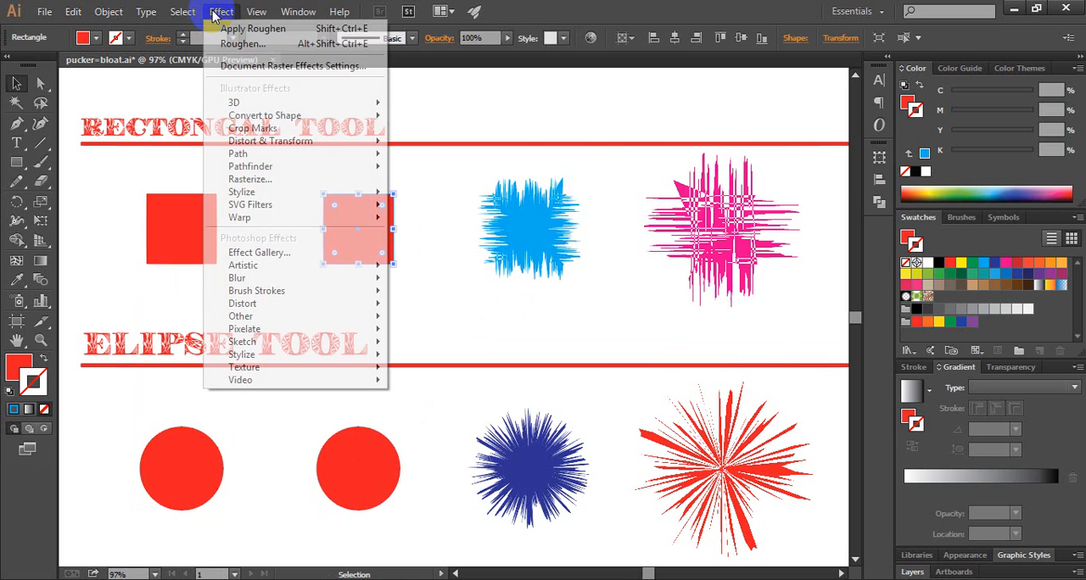
pyautogui.moveTo(276, 141)
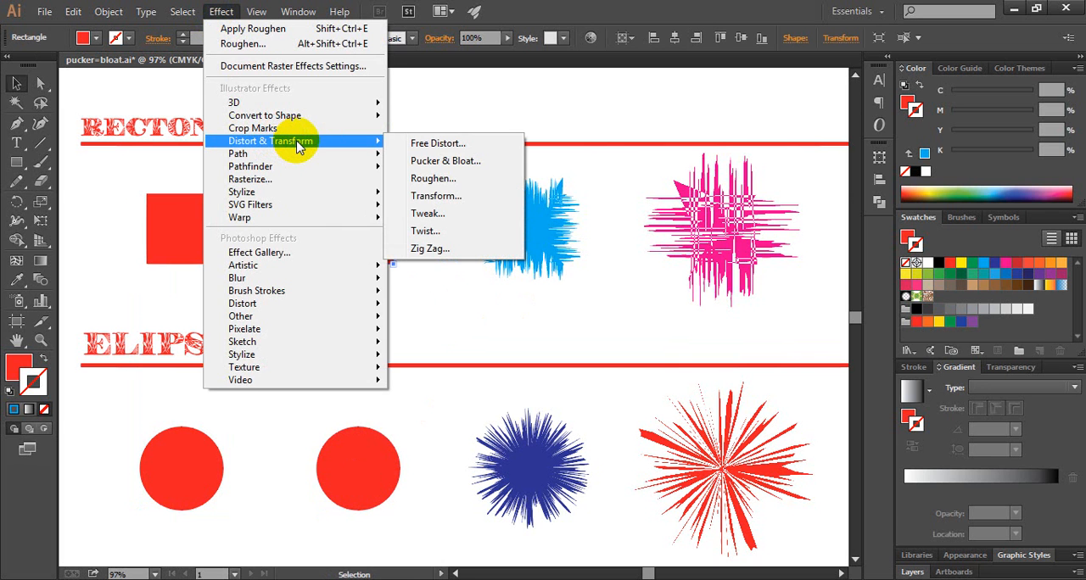
pyautogui.click(434, 180)
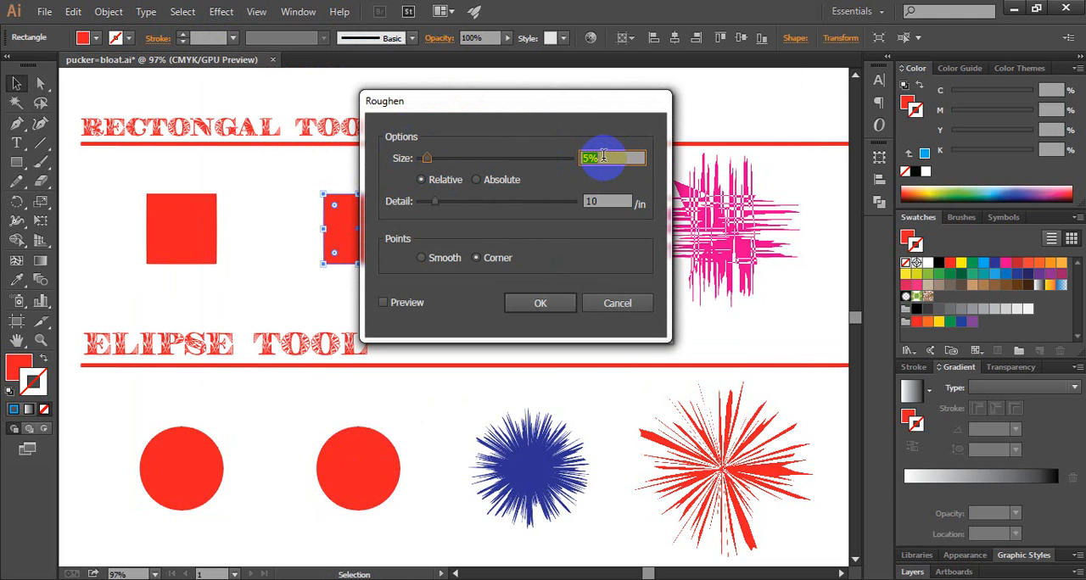
pyautogui.write('27')
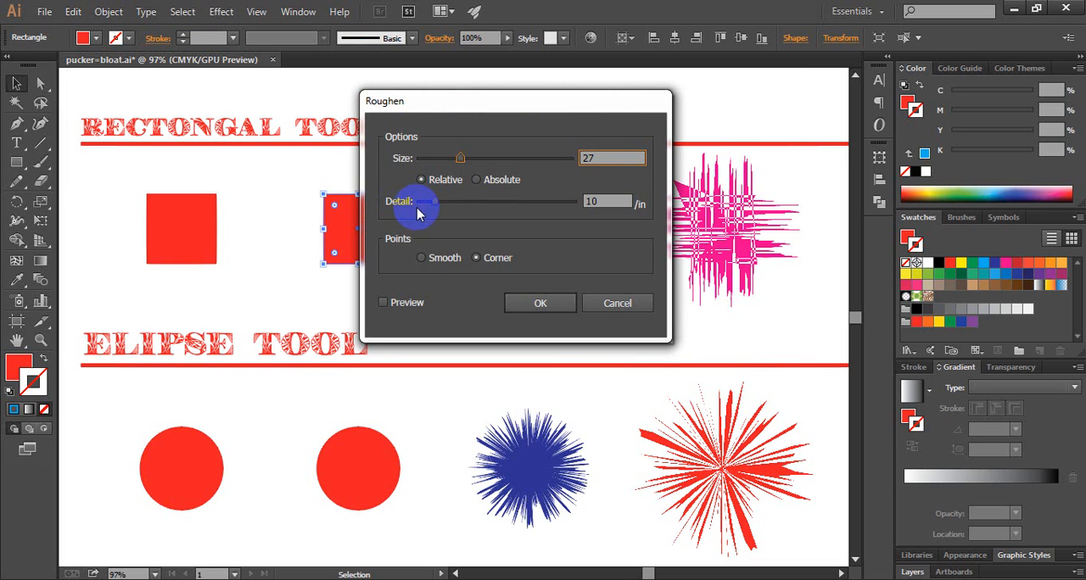
pyautogui.click(586, 204)
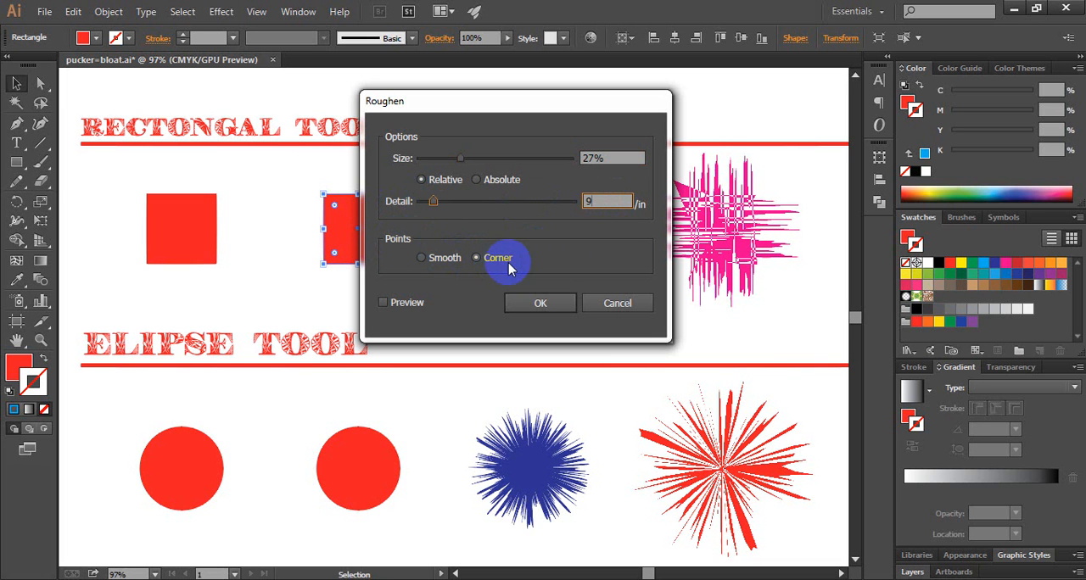
pyautogui.click(543, 304)
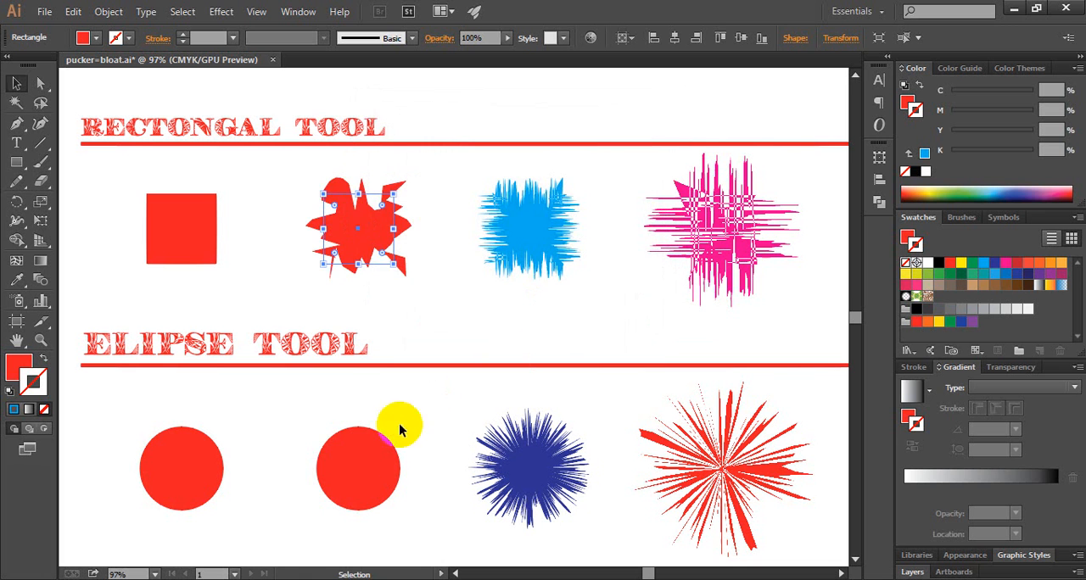
# Apply the Roughen effect to the second-column circle with size 27% and detail 9 per inch
pyautogui.click(364, 461)
pyautogui.click(221, 11)
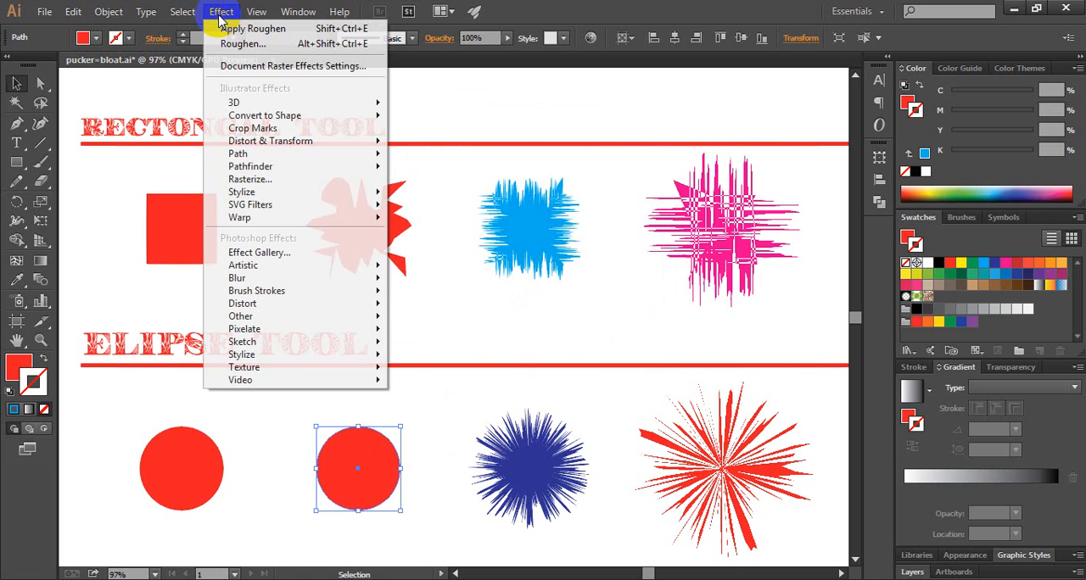
pyautogui.moveTo(310, 146)
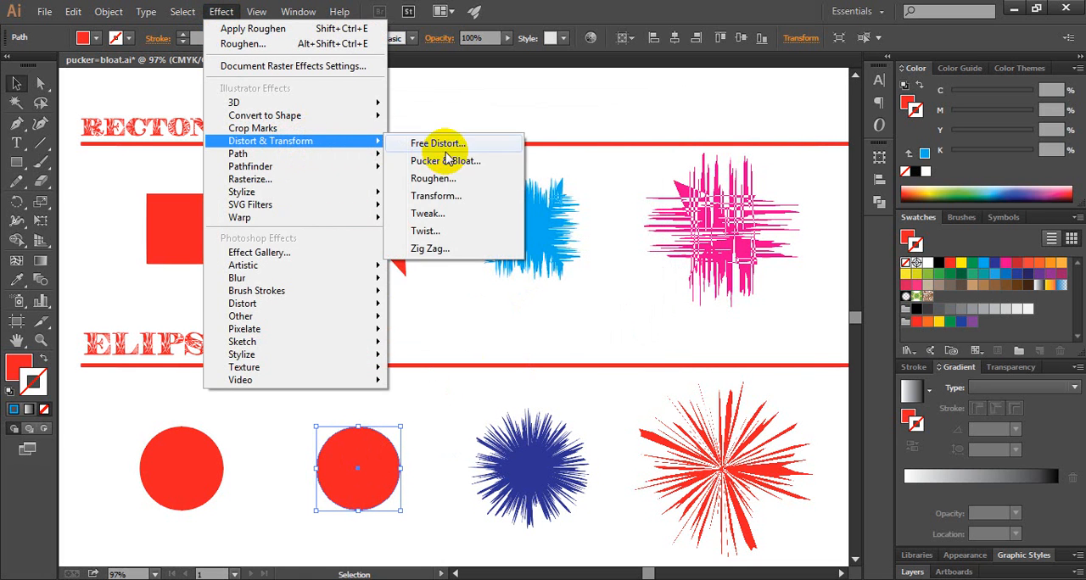
pyautogui.click(441, 178)
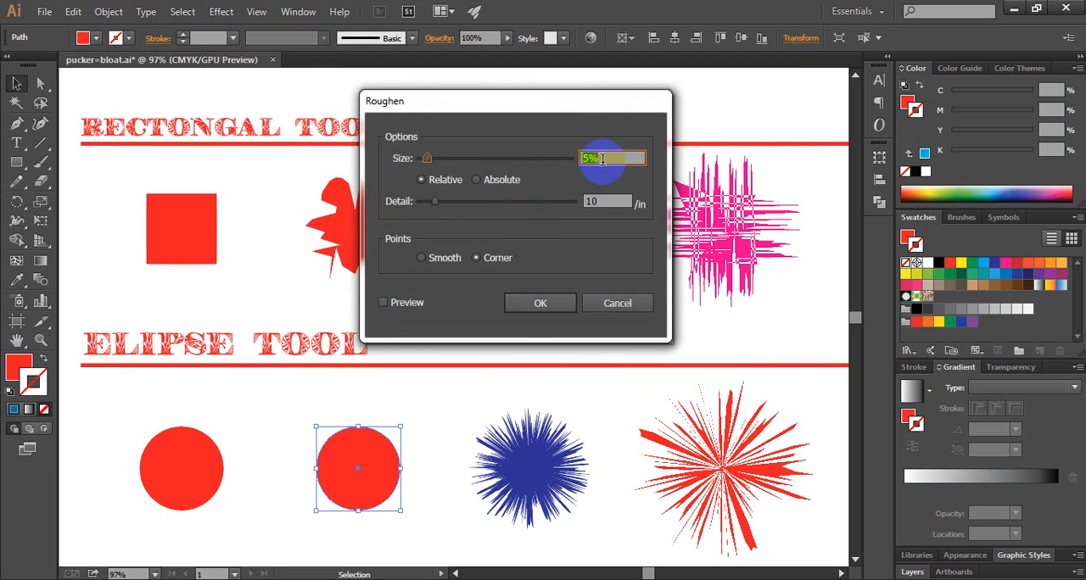
pyautogui.write('27')
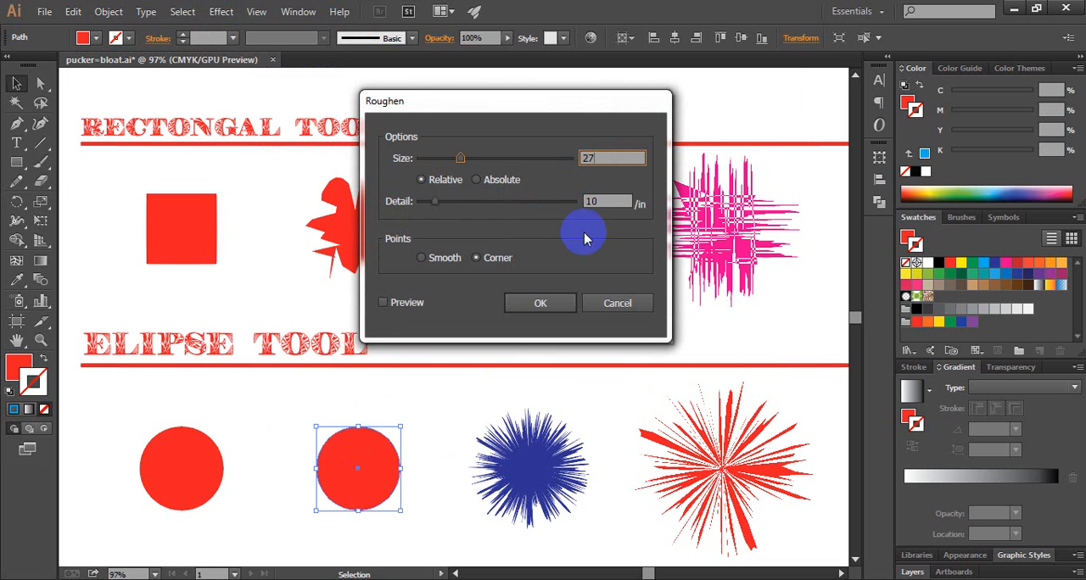
pyautogui.click(575, 206)
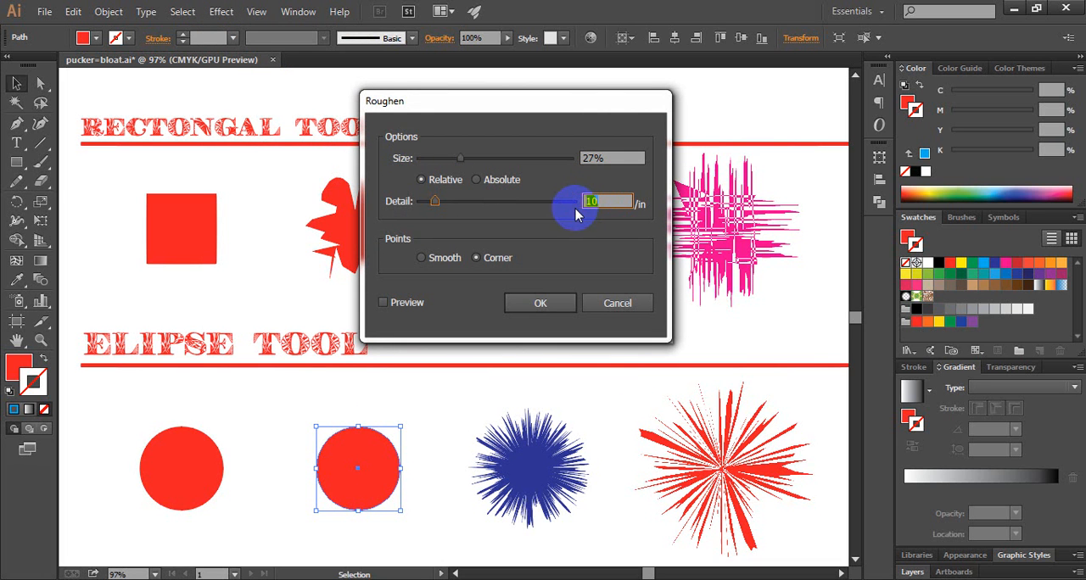
pyautogui.write('9')
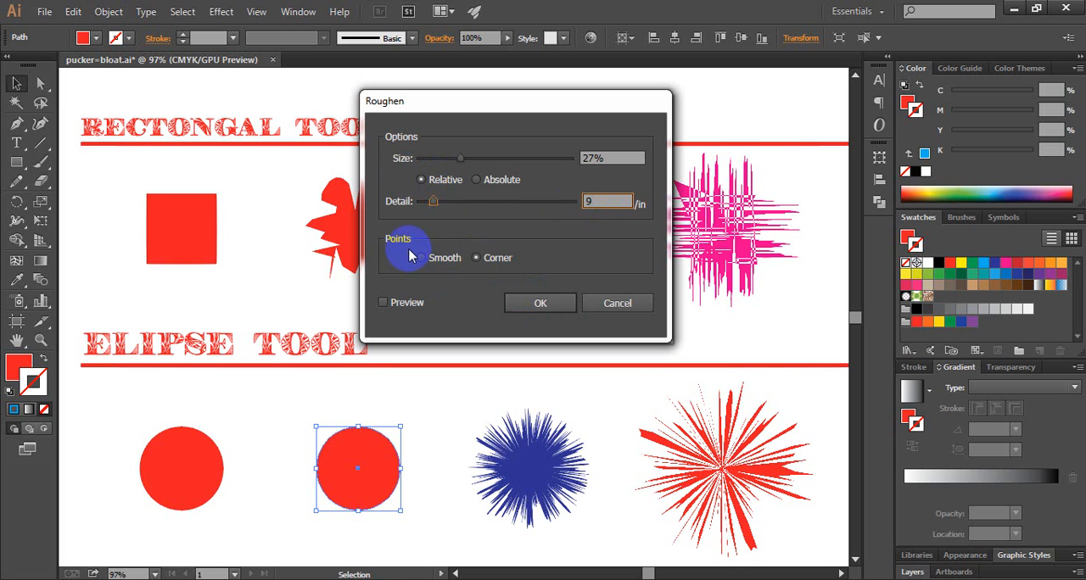
pyautogui.click(540, 305)
pyautogui.click(526, 308)
# Delete the light blue roughened rectangle and the dark blue roughened ellipse in the third column
pyautogui.click(538, 241)
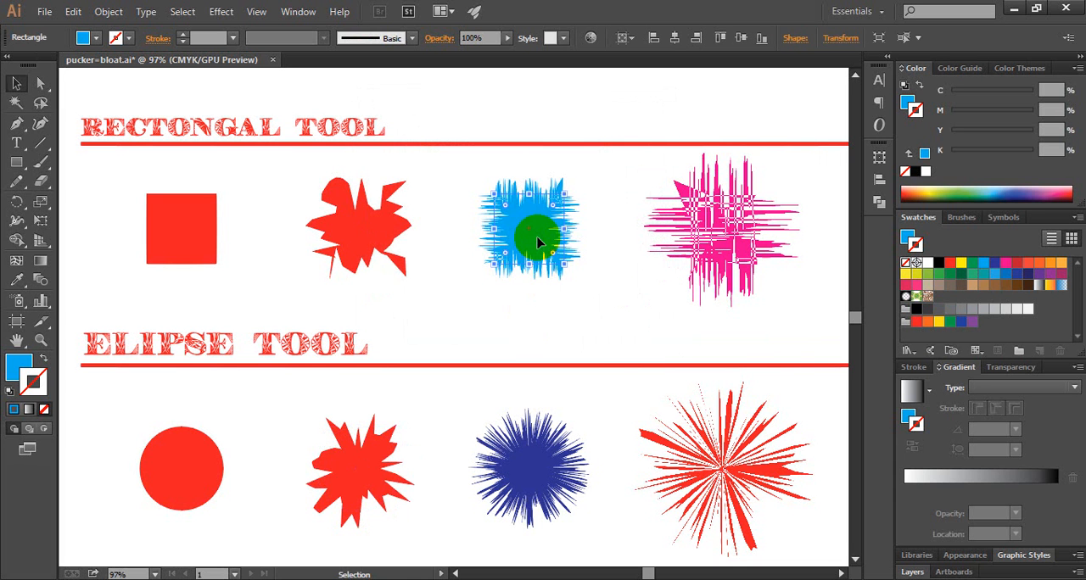
pyautogui.press('Delete')
pyautogui.click(560, 434)
pyautogui.press('Delete')
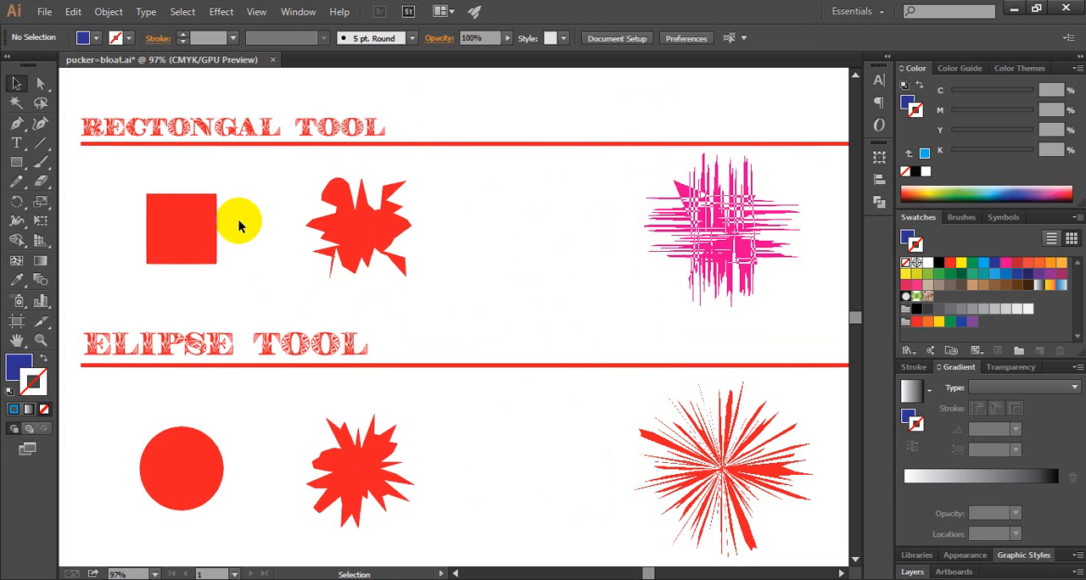
# Duplicate the plain red square and red circle together into the empty third column, level with the originals
pyautogui.click(195, 221)
pyautogui.keyDown('shift'); pyautogui.click(192, 451); pyautogui.keyUp('shift')
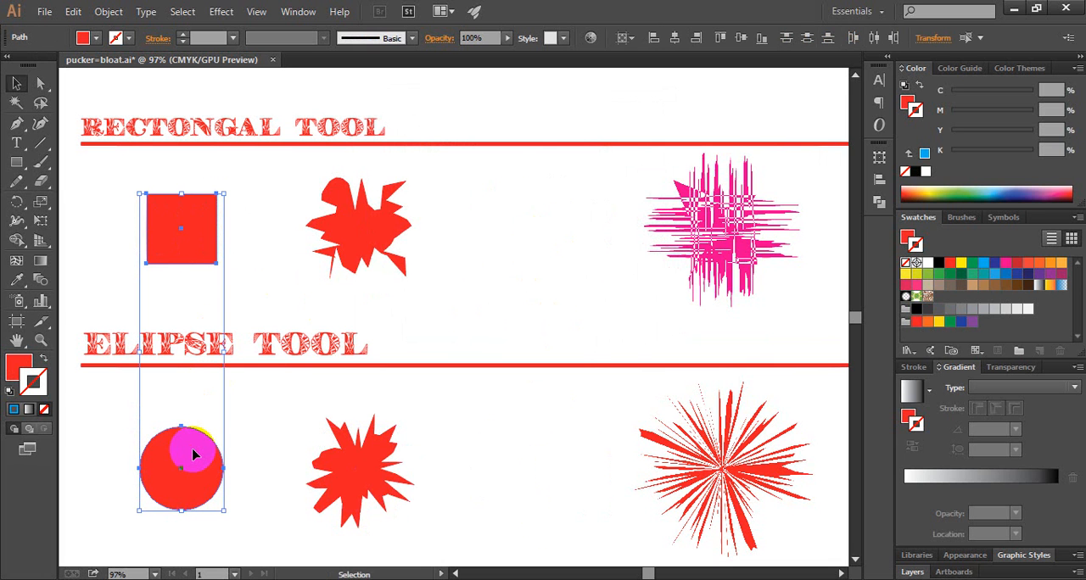
pyautogui.moveTo(193, 456); pyautogui.dragTo(551, 456)
pyautogui.click(589, 263)
# Apply the Roughen effect to the third-column square with size 24% and detail 79 per inch
pyautogui.click(570, 226)
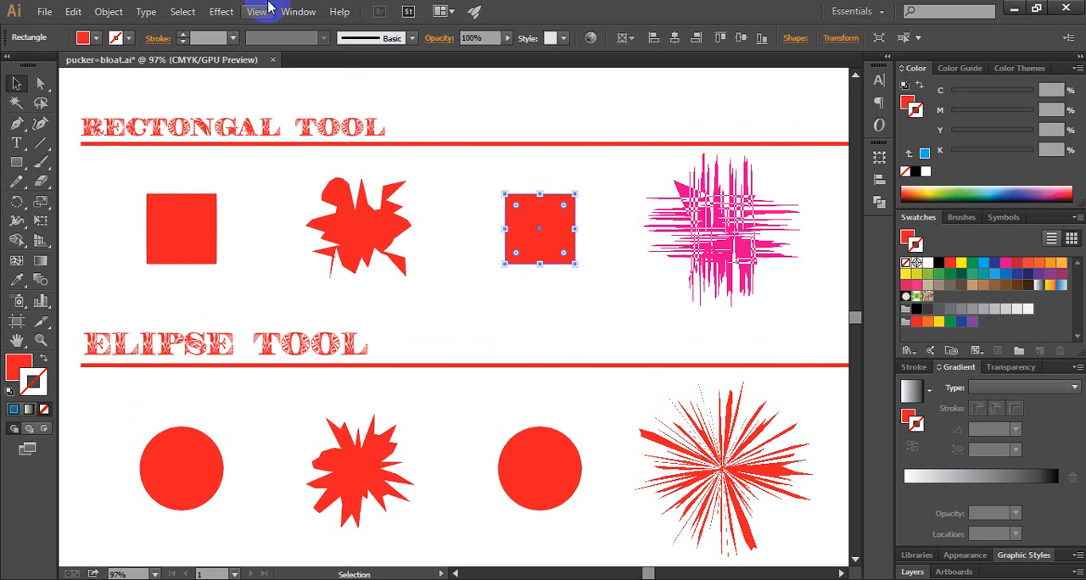
pyautogui.click(221, 11)
pyautogui.moveTo(290, 143)
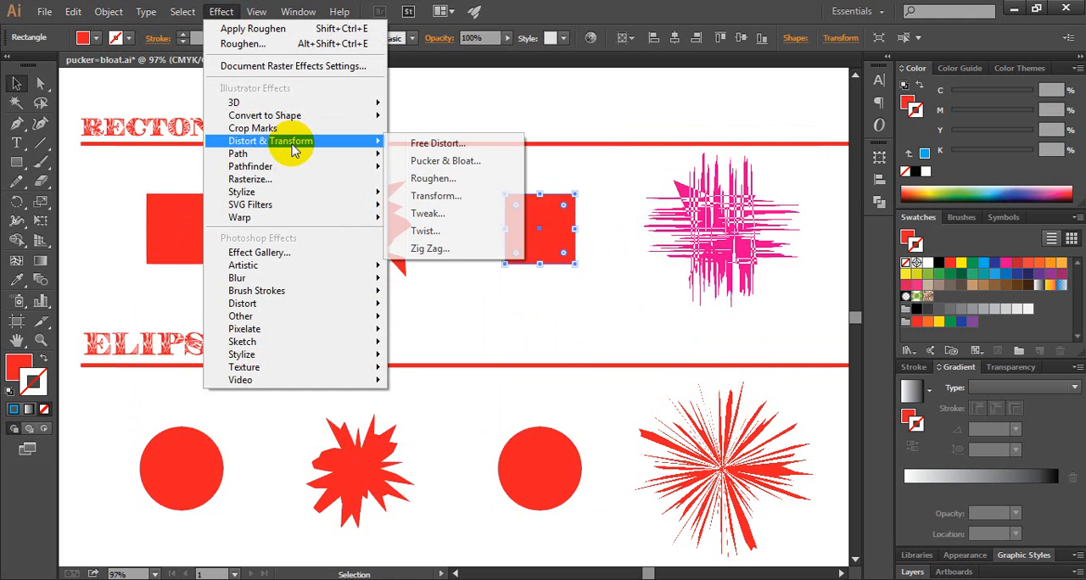
pyautogui.click(443, 180)
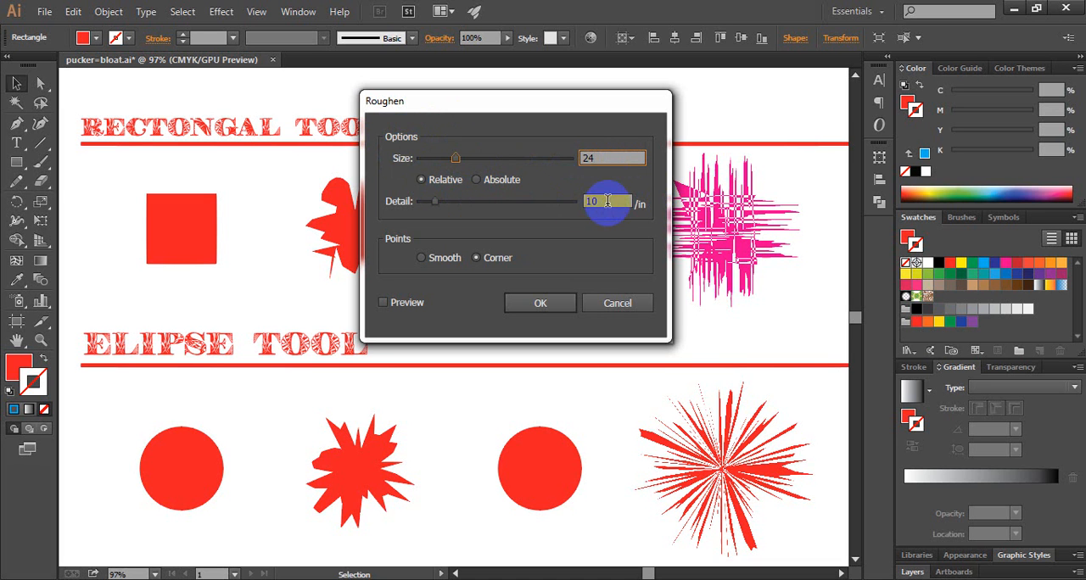
pyautogui.click(607, 201)
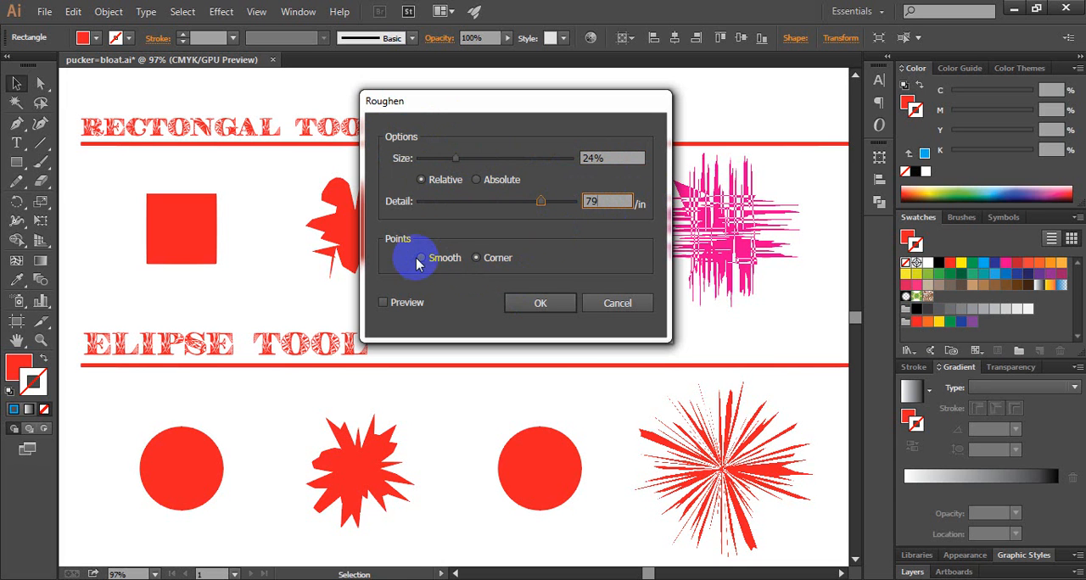
pyautogui.click(543, 304)
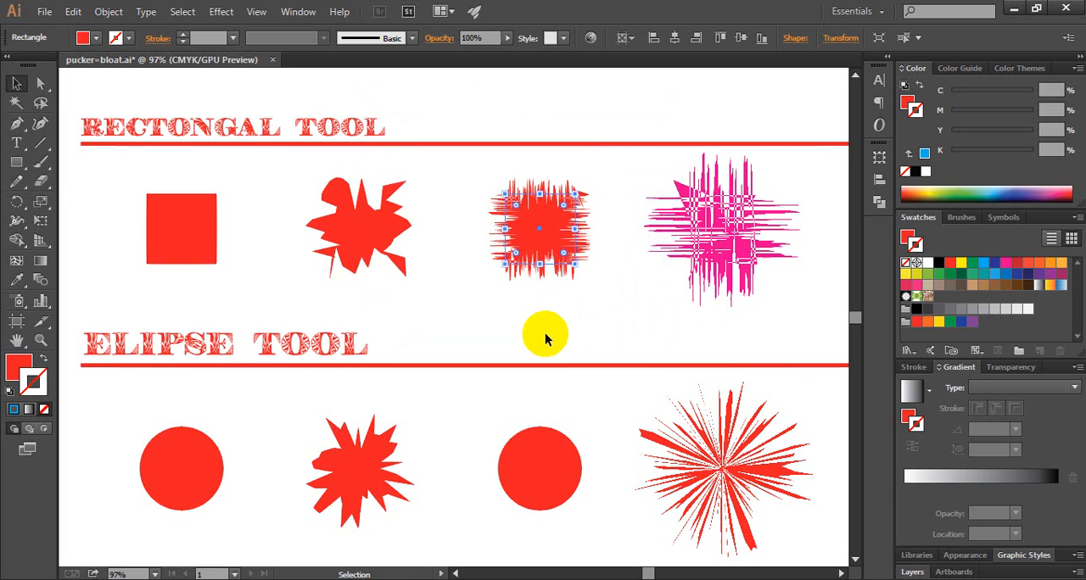
# Apply the Roughen effect to the third-column circle with size 24% and detail 79 per inch, then deselect it
pyautogui.click(550, 451)
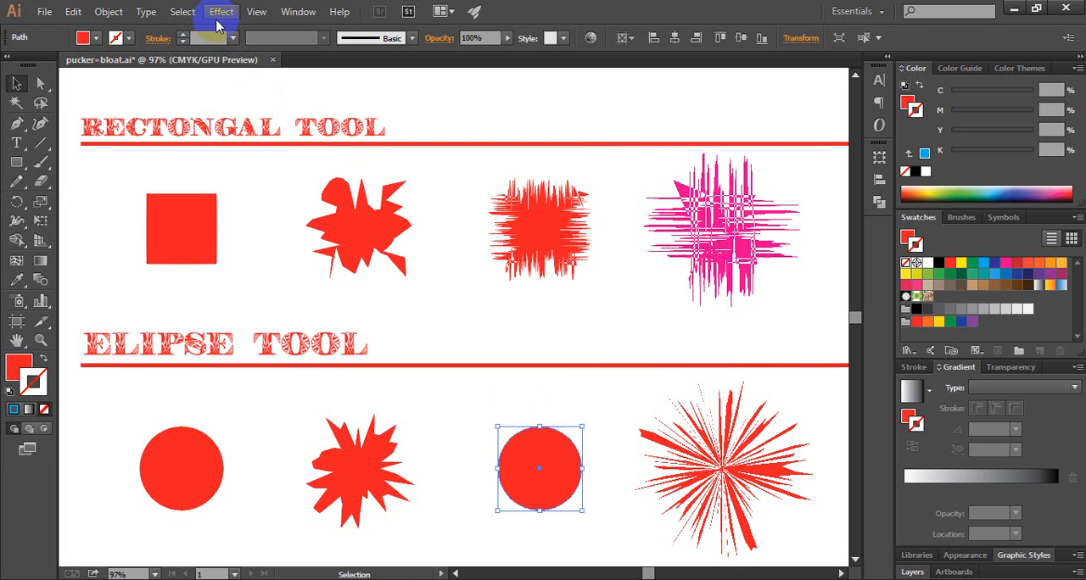
pyautogui.click(221, 12)
pyautogui.moveTo(288, 144)
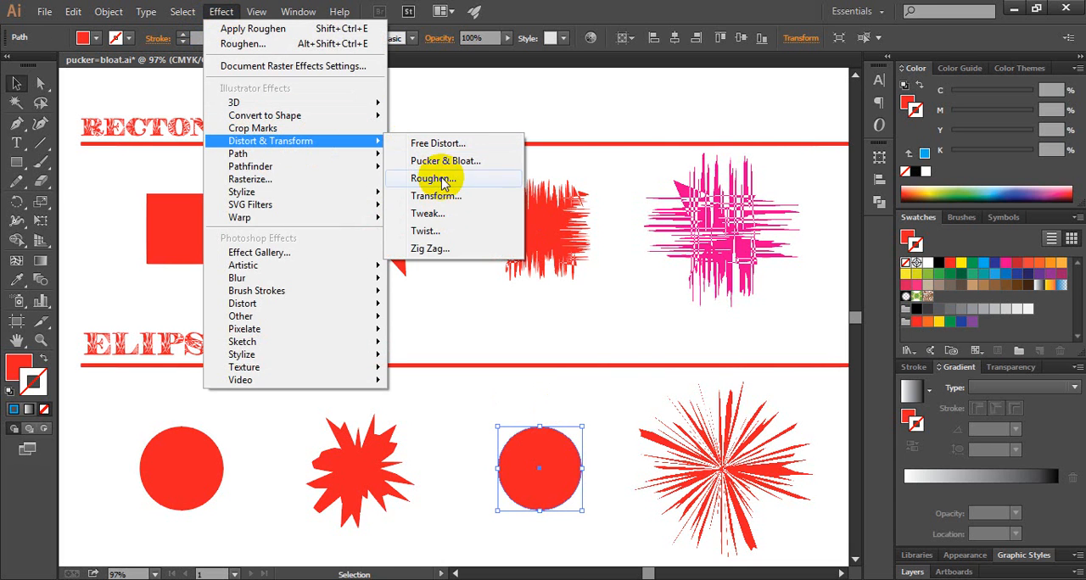
pyautogui.click(509, 183)
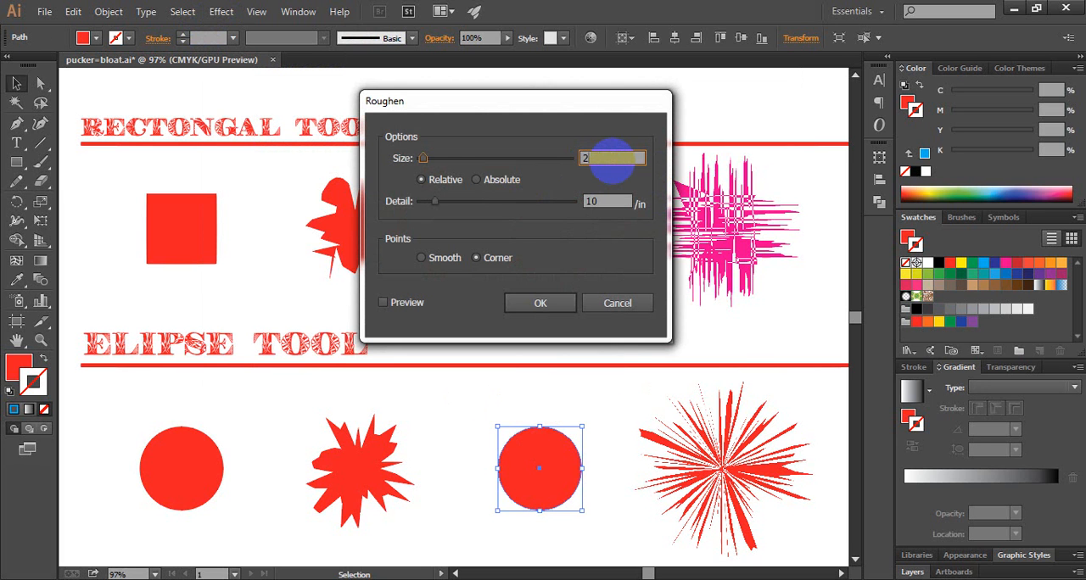
pyautogui.write('24')
pyautogui.click(587, 202)
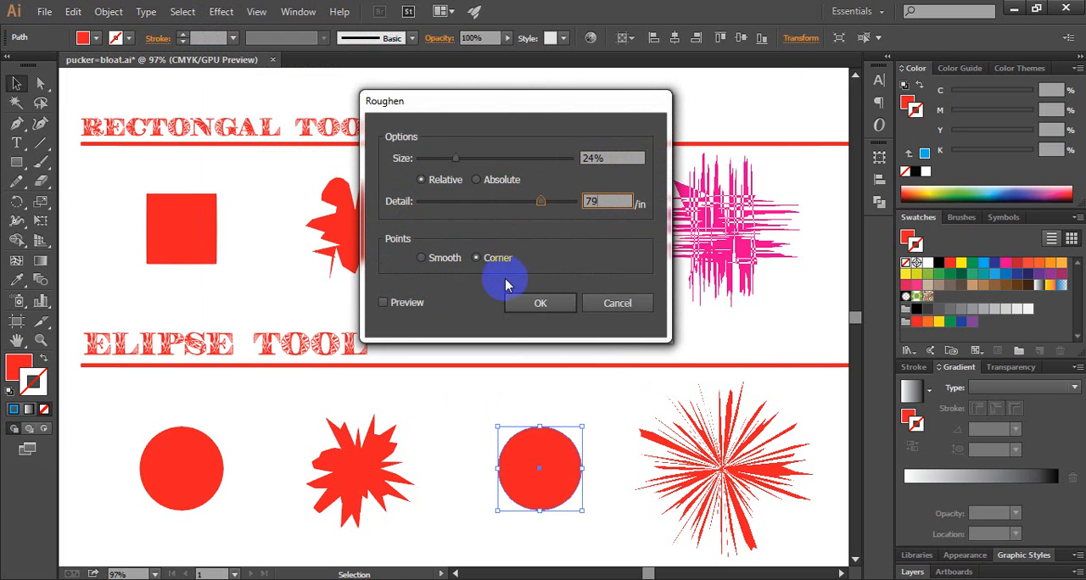
pyautogui.click(549, 311)
pyautogui.click(625, 323)
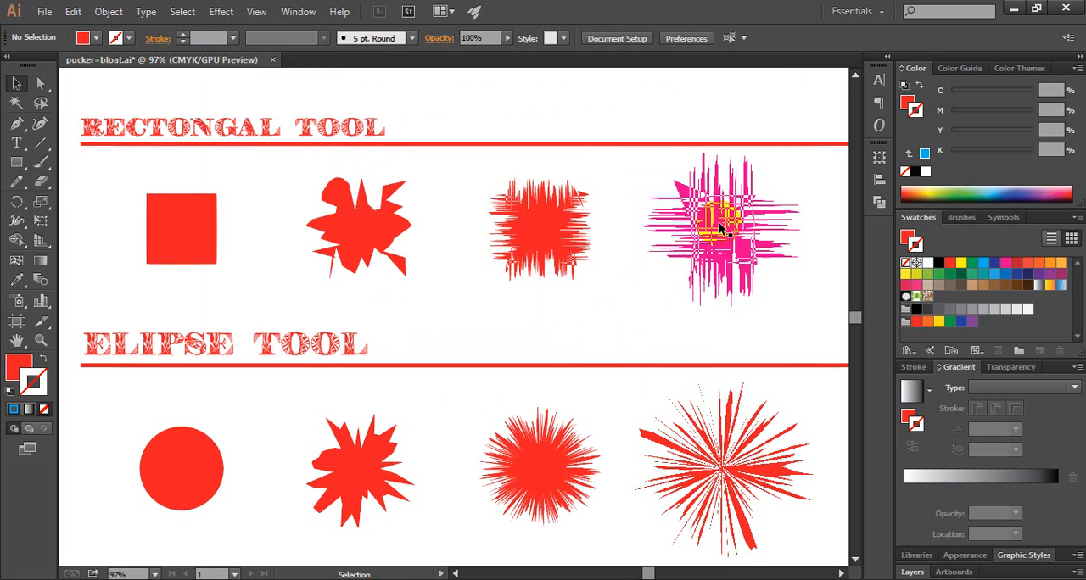
# Delete the magenta roughened rectangle and the red roughened ellipse in the fourth column
pyautogui.click(719, 228)
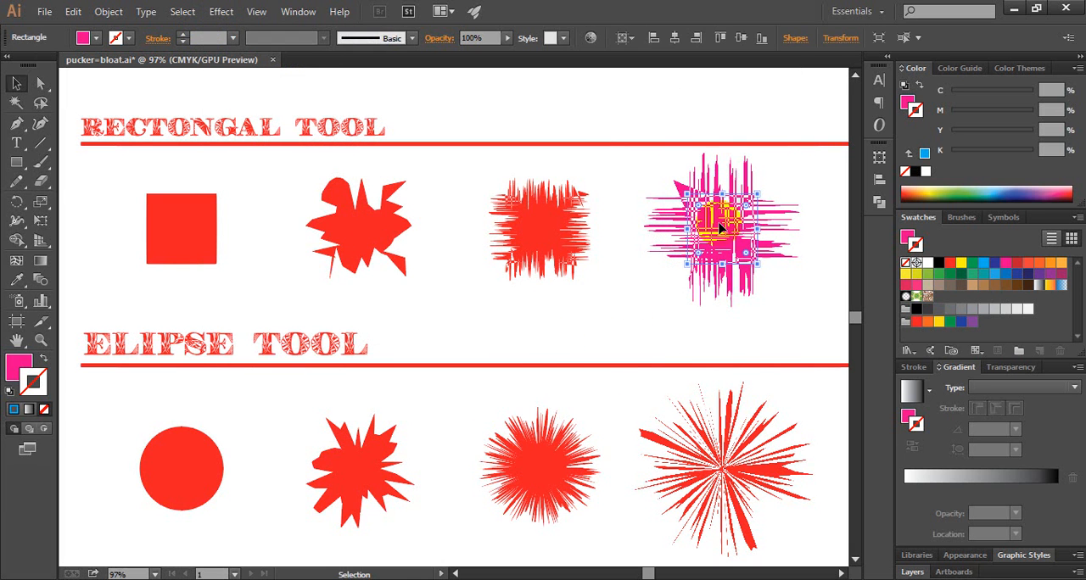
pyautogui.keyDown('shift'); pyautogui.click(736, 460); pyautogui.keyUp('shift')
pyautogui.press('Delete')
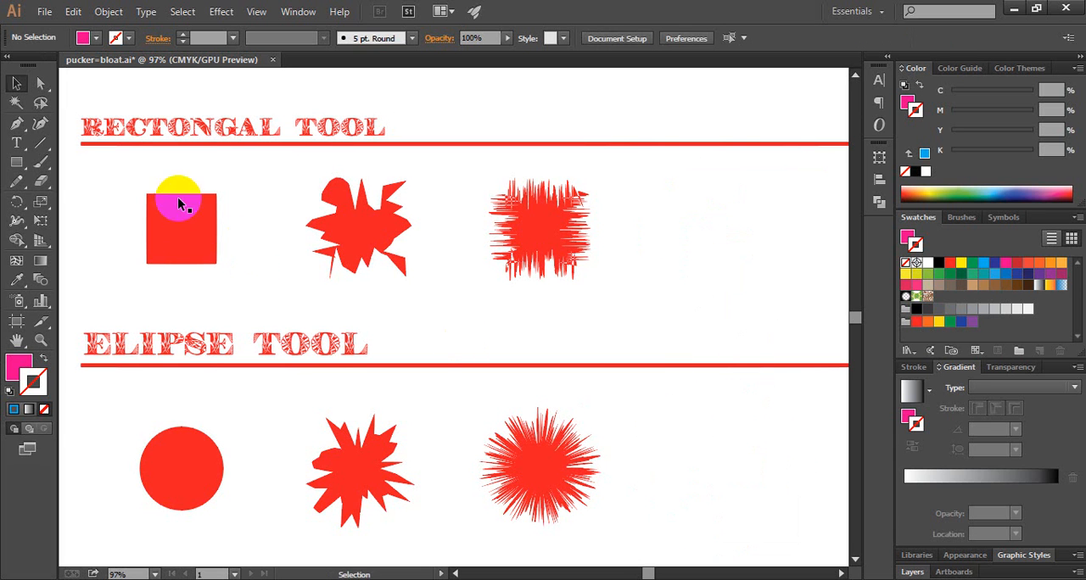
# Duplicate the plain red square and red circle together into the empty fourth column, level with the originals
pyautogui.click(175, 207)
pyautogui.keyDown('shift'); pyautogui.click(204, 451); pyautogui.keyUp('shift')
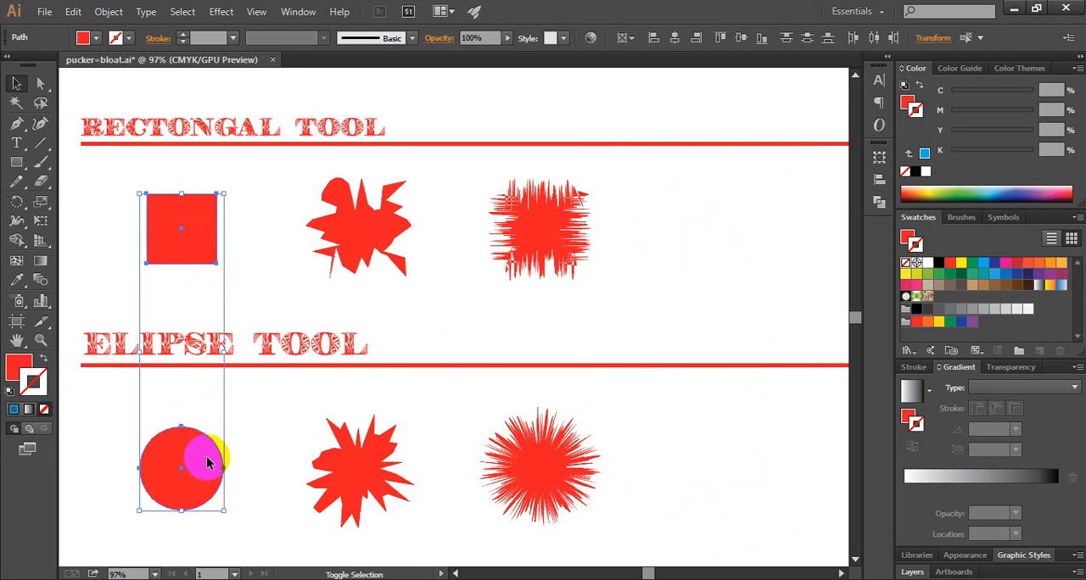
pyautogui.moveTo(204, 472); pyautogui.dragTo(730, 461)
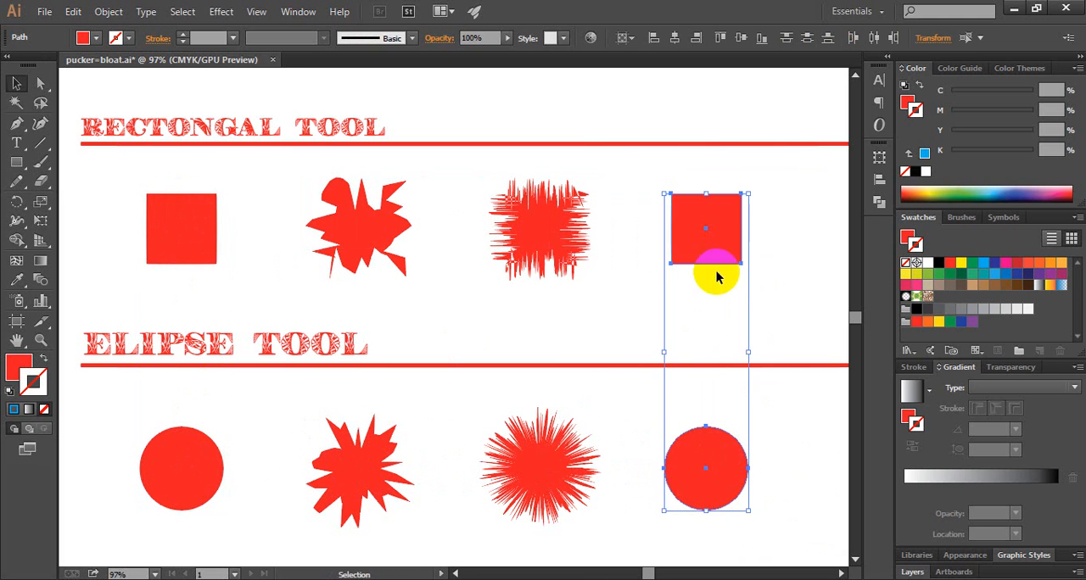
# Apply the Roughen effect to the fourth-column square with relative size 63%, detail 39 per inch and smooth points
pyautogui.click(750, 259)
pyautogui.click(725, 242)
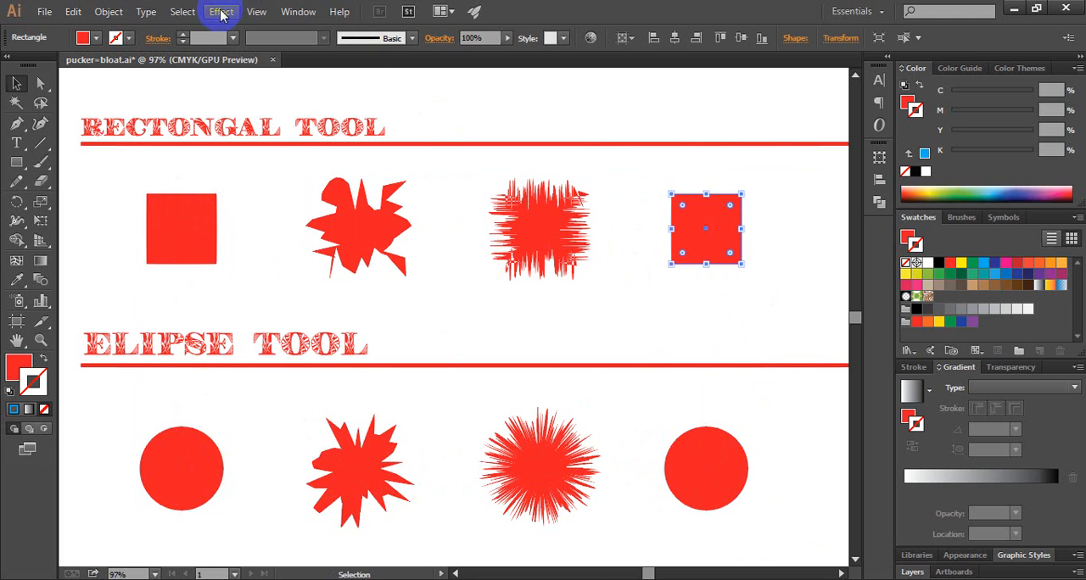
pyautogui.click(219, 11)
pyautogui.moveTo(311, 151)
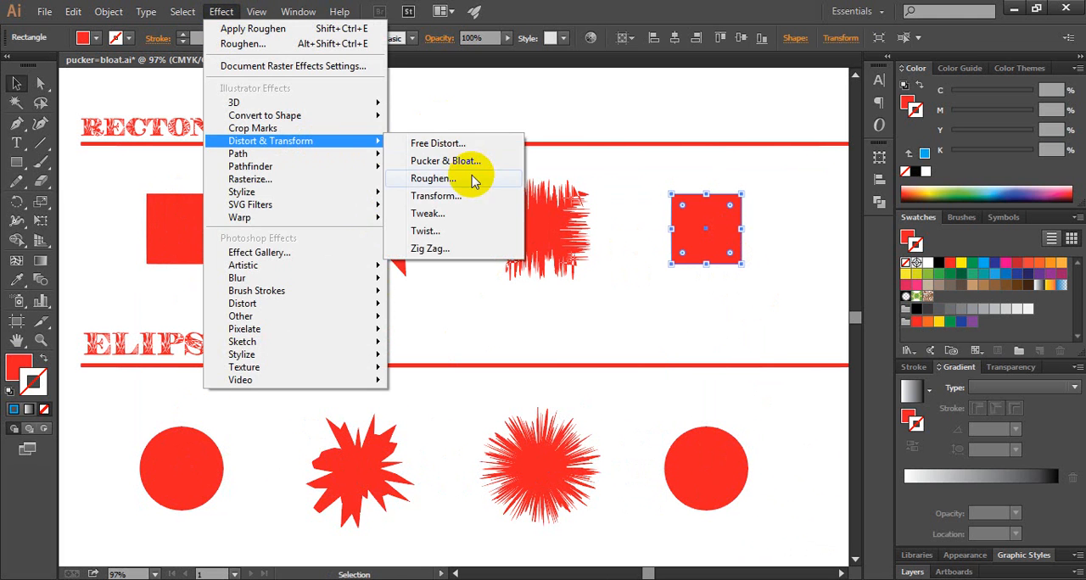
pyautogui.click(445, 179)
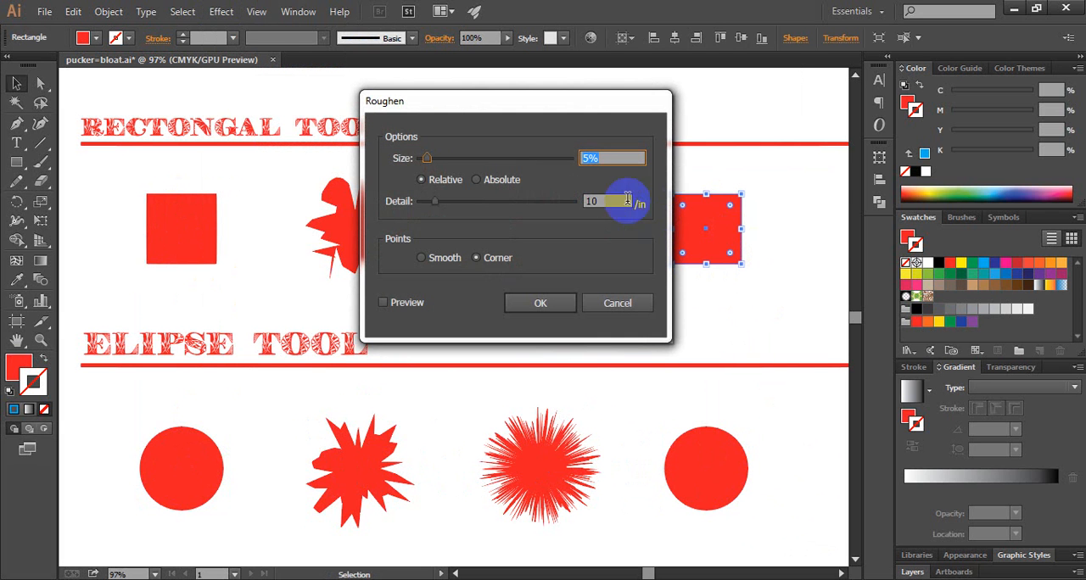
pyautogui.moveTo(454, 103); pyautogui.dragTo(501, 93)
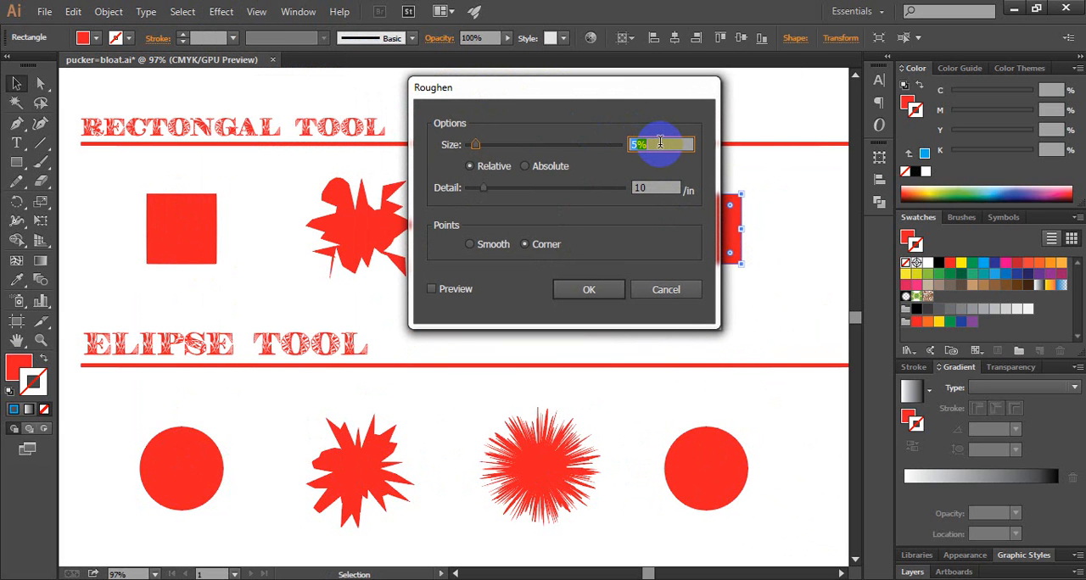
pyautogui.write('63')
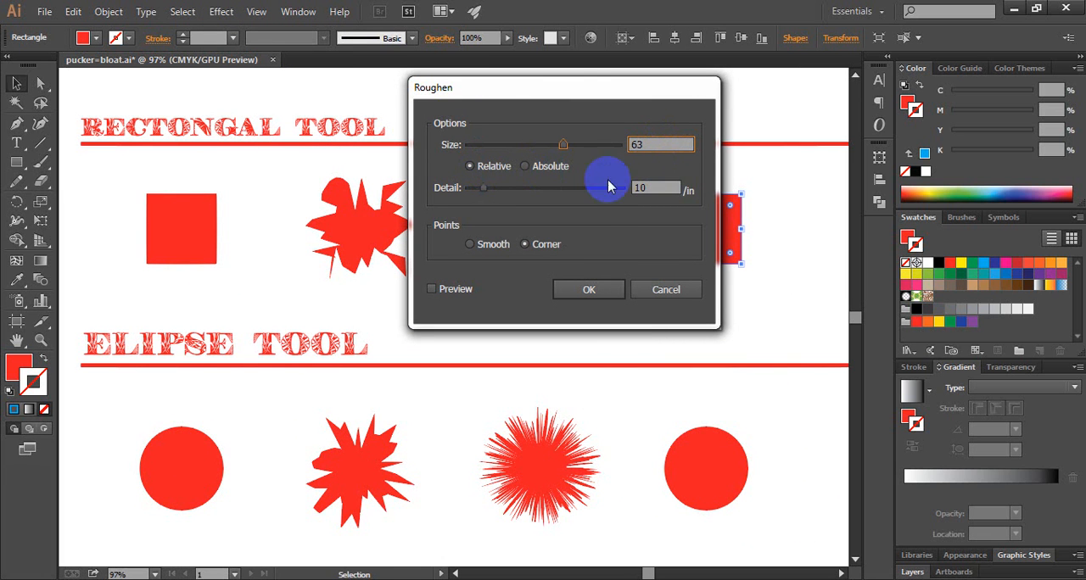
pyautogui.click(659, 188)
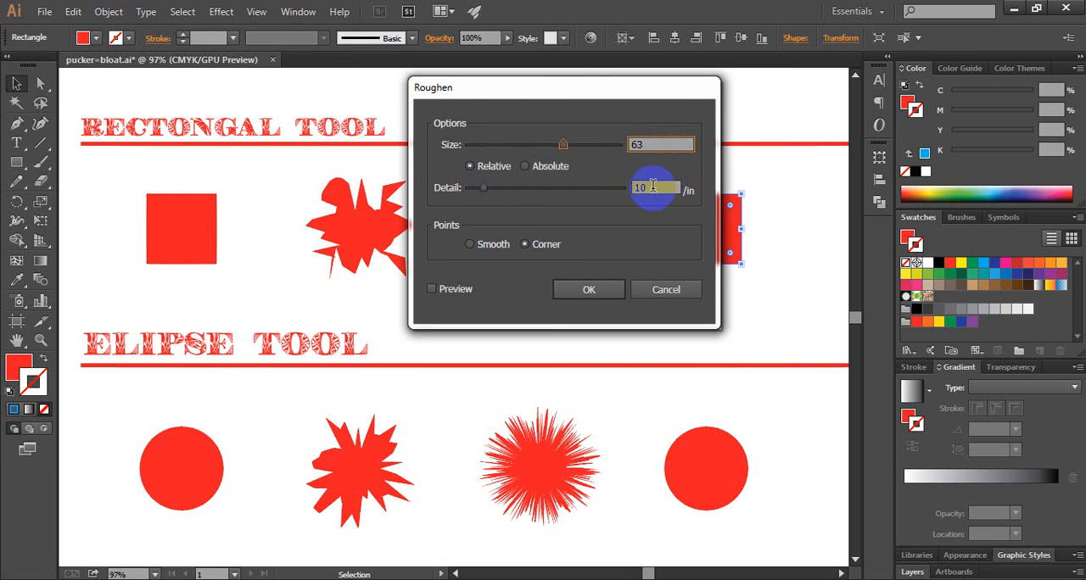
pyautogui.click(627, 188)
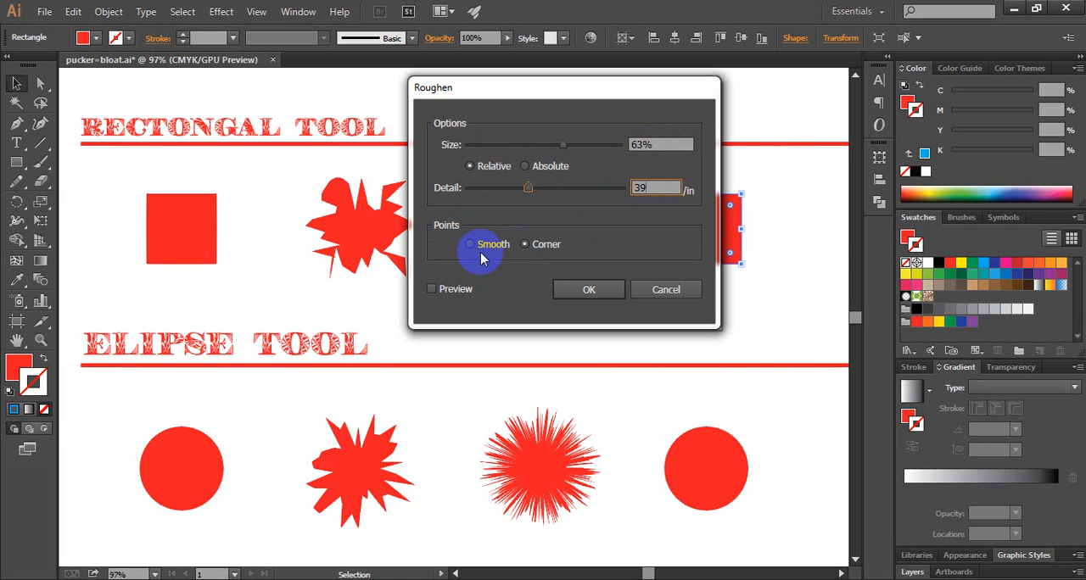
pyautogui.click(589, 290)
pyautogui.click(755, 462)
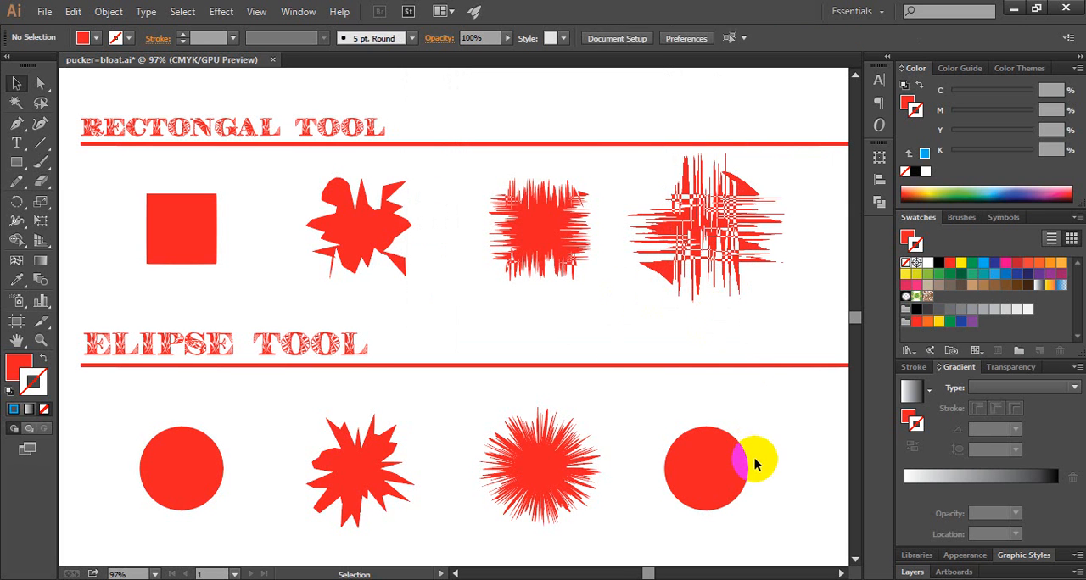
# Apply the Roughen effect to the fourth-column circle with relative size 63%, detail 39 per inch and smooth points, and deselect it
pyautogui.click(707, 472)
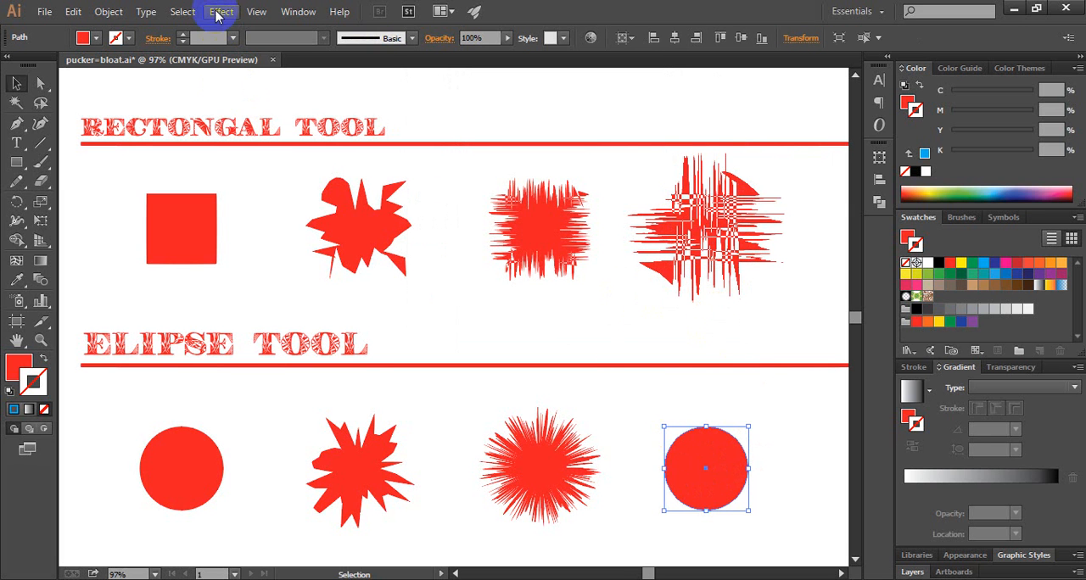
pyautogui.click(221, 12)
pyautogui.moveTo(291, 140)
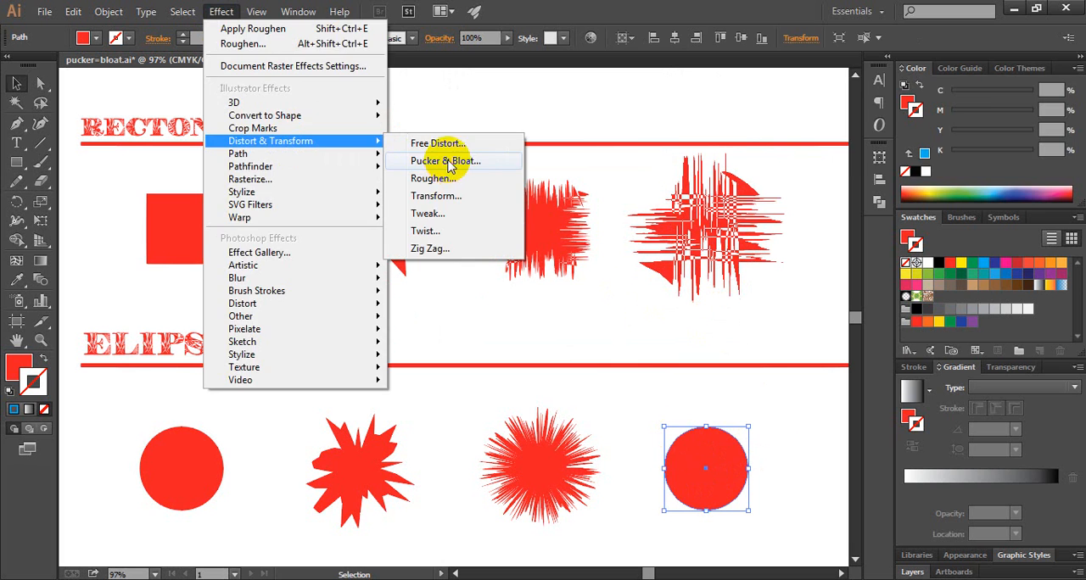
pyautogui.click(450, 162)
pyautogui.click(940, 132)
pyautogui.click(225, 11)
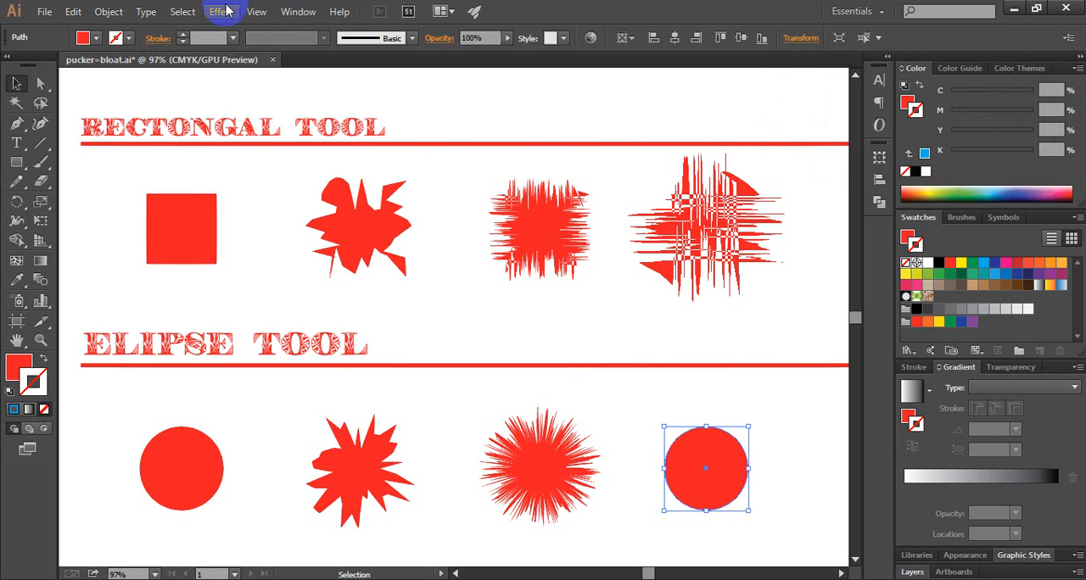
pyautogui.moveTo(283, 141)
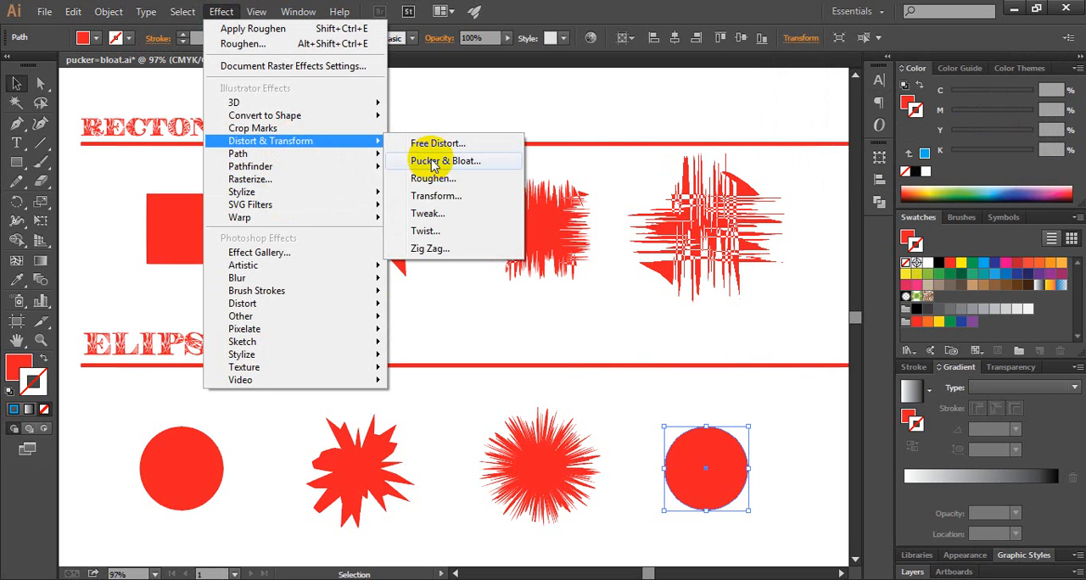
pyautogui.click(433, 180)
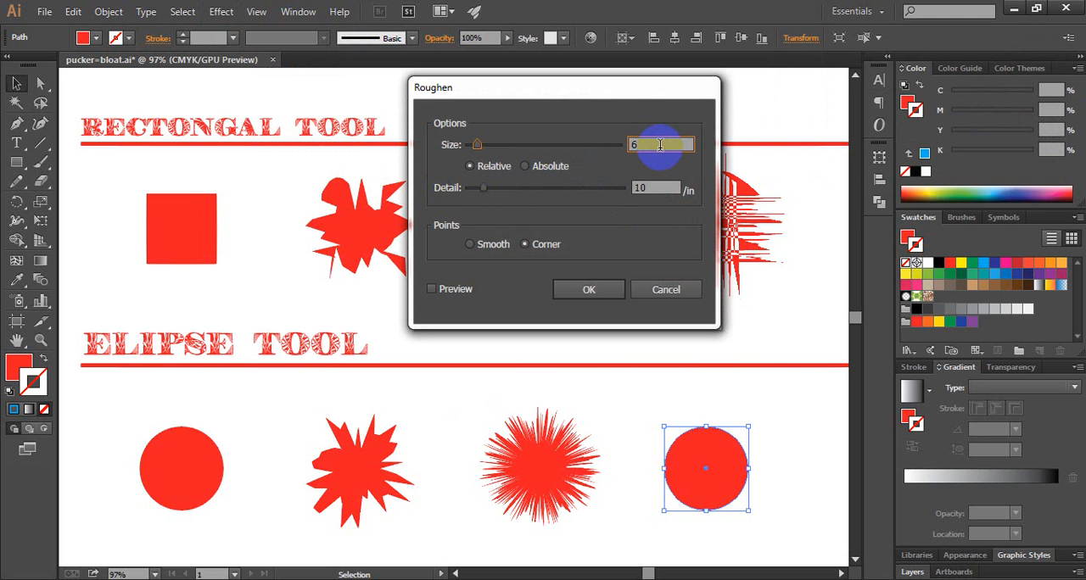
pyautogui.write('63')
pyautogui.press('Tab')
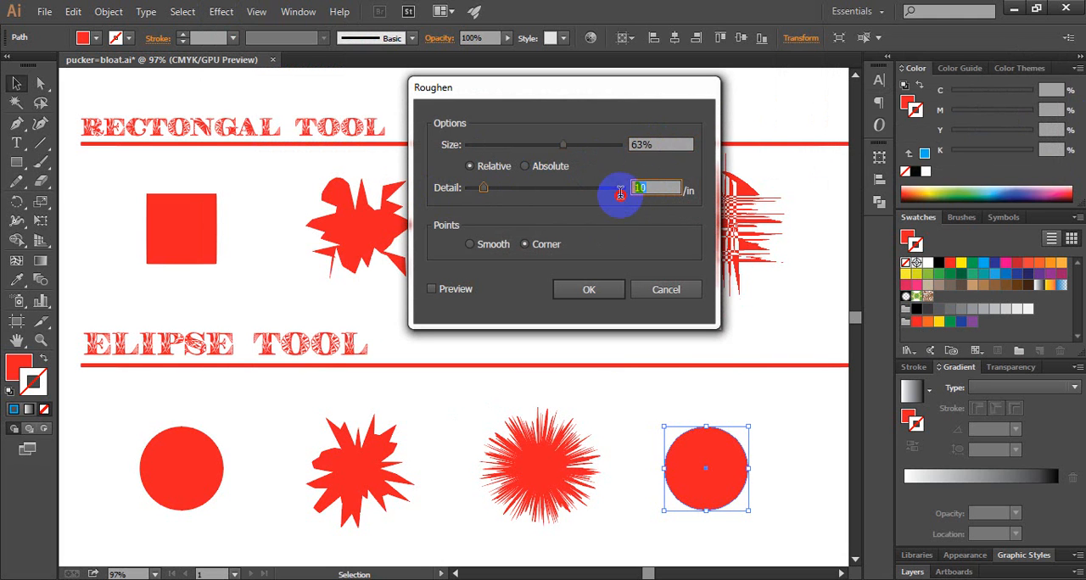
pyautogui.write('39')
pyautogui.click(471, 245)
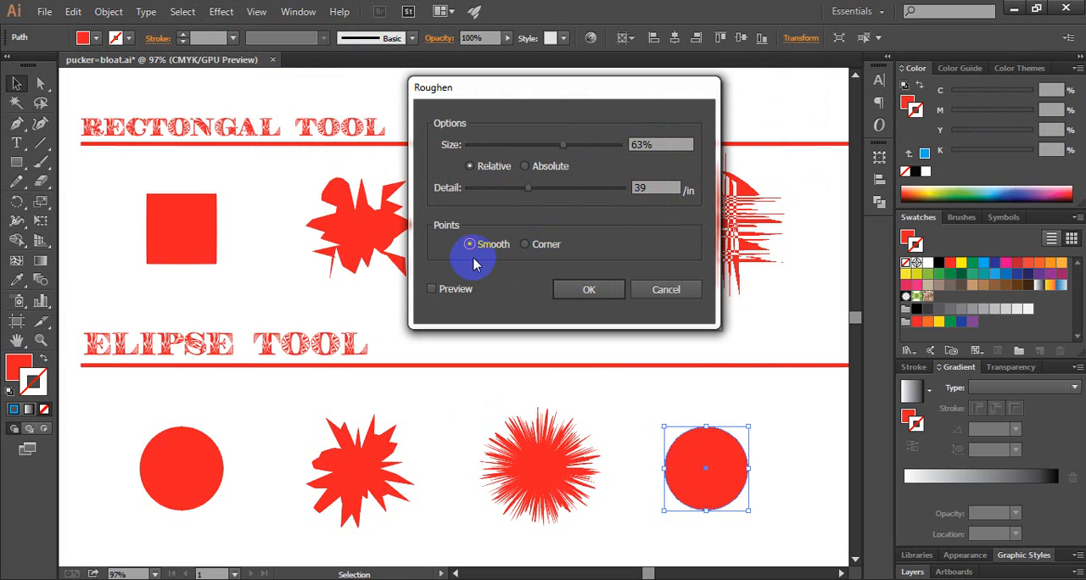
pyautogui.click(589, 290)
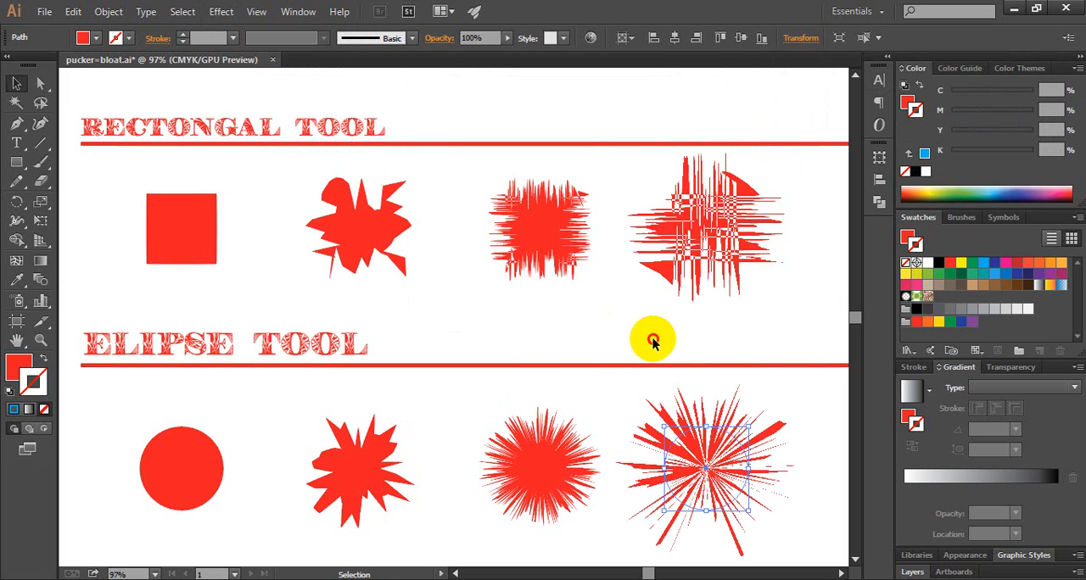
pyautogui.click(652, 340)
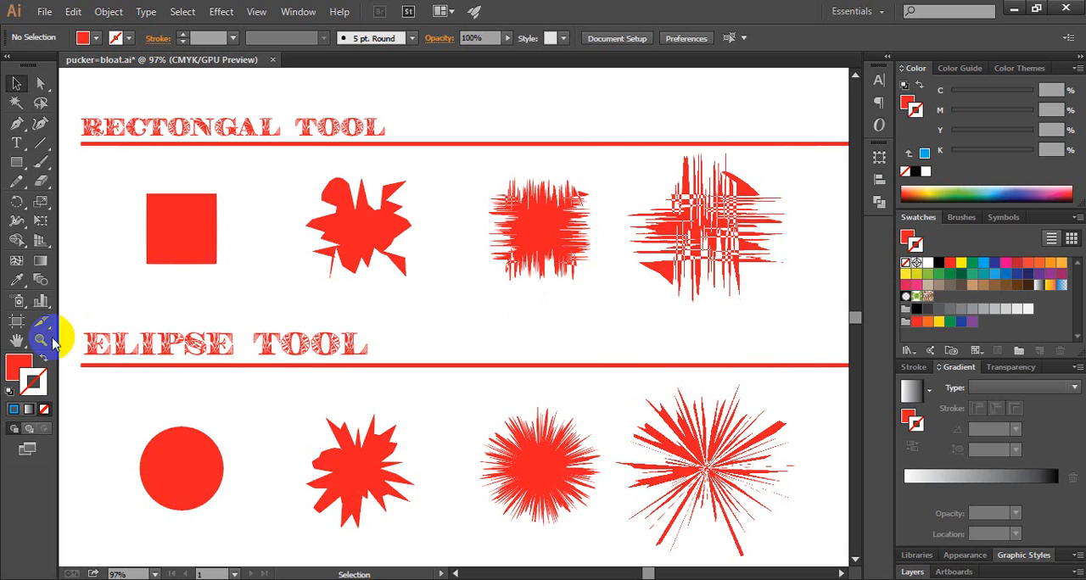
# Fill the fourth-column roughened rectangle with magenta and the roughened ellipse below it with dark blue
pyautogui.click(14, 366)
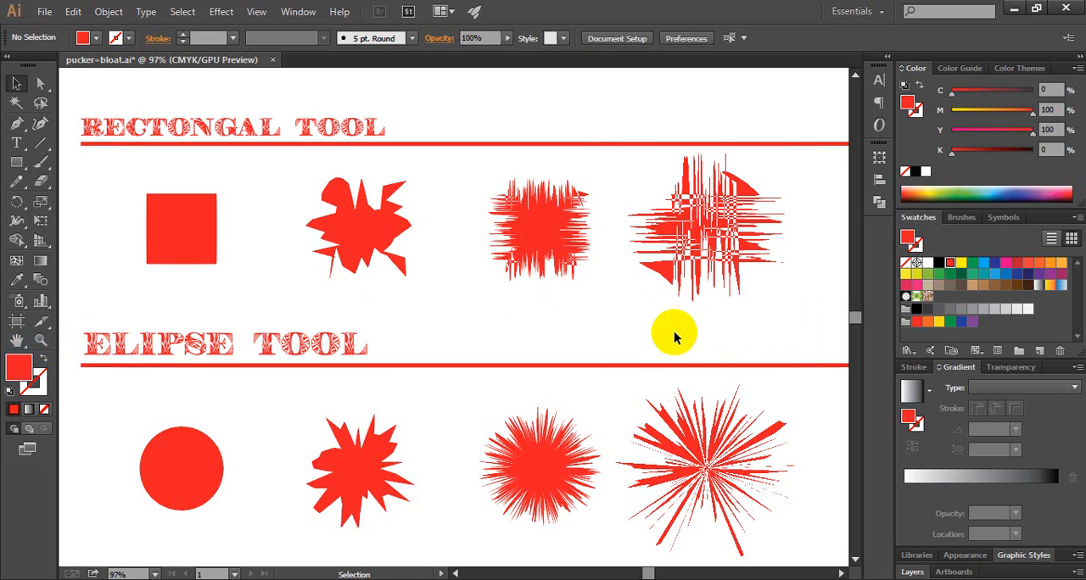
pyautogui.moveTo(650, 183); pyautogui.dragTo(741, 268)
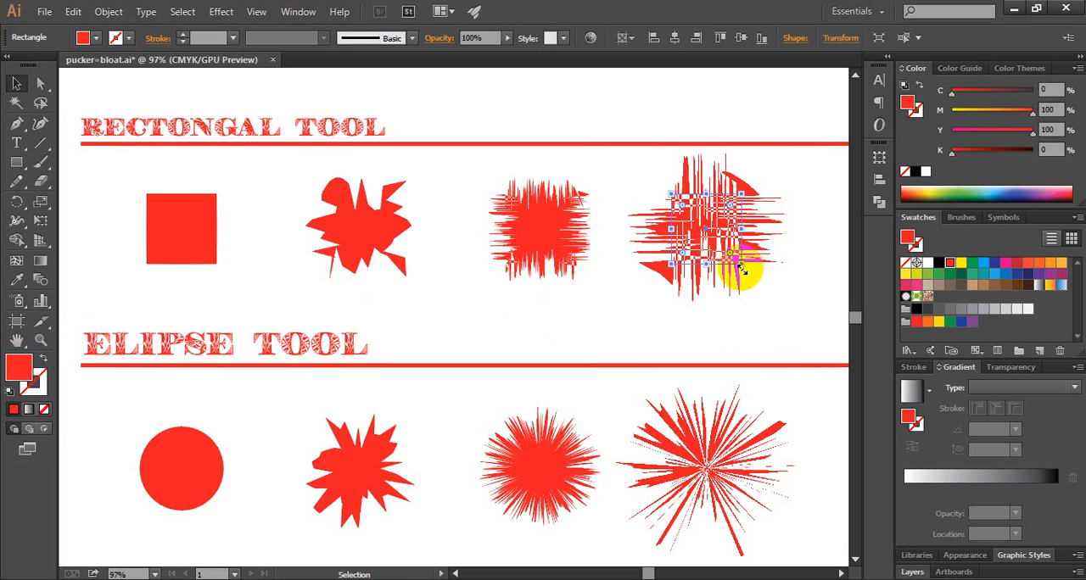
pyautogui.click(24, 365)
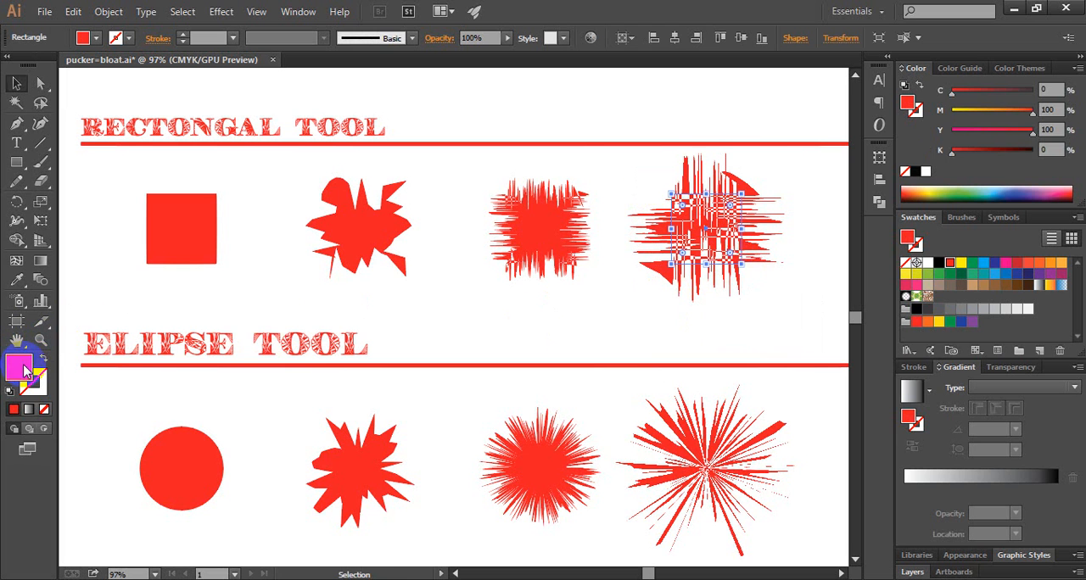
pyautogui.click(1005, 263)
pyautogui.click(726, 323)
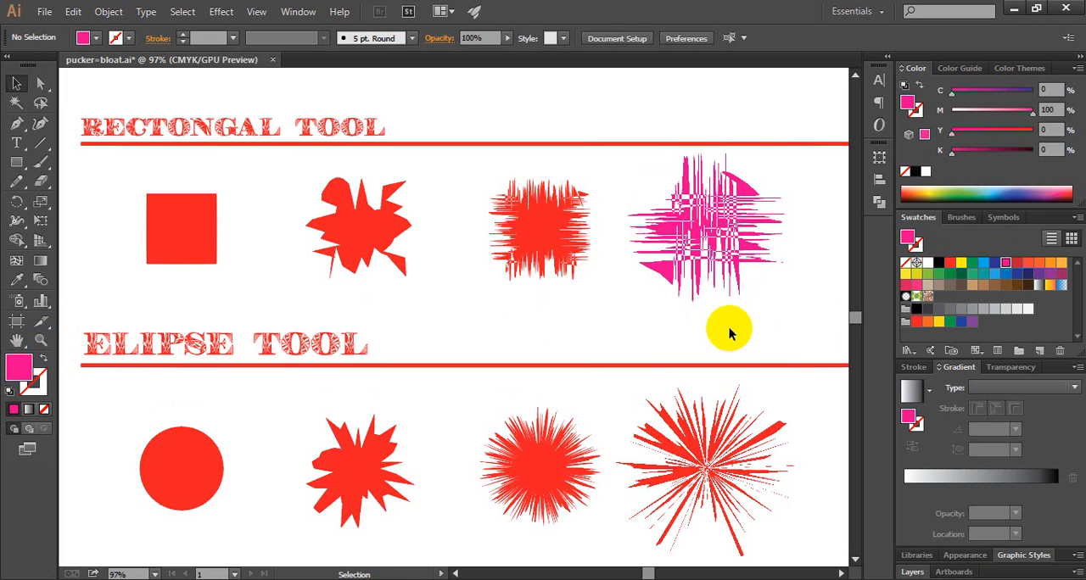
pyautogui.click(721, 488)
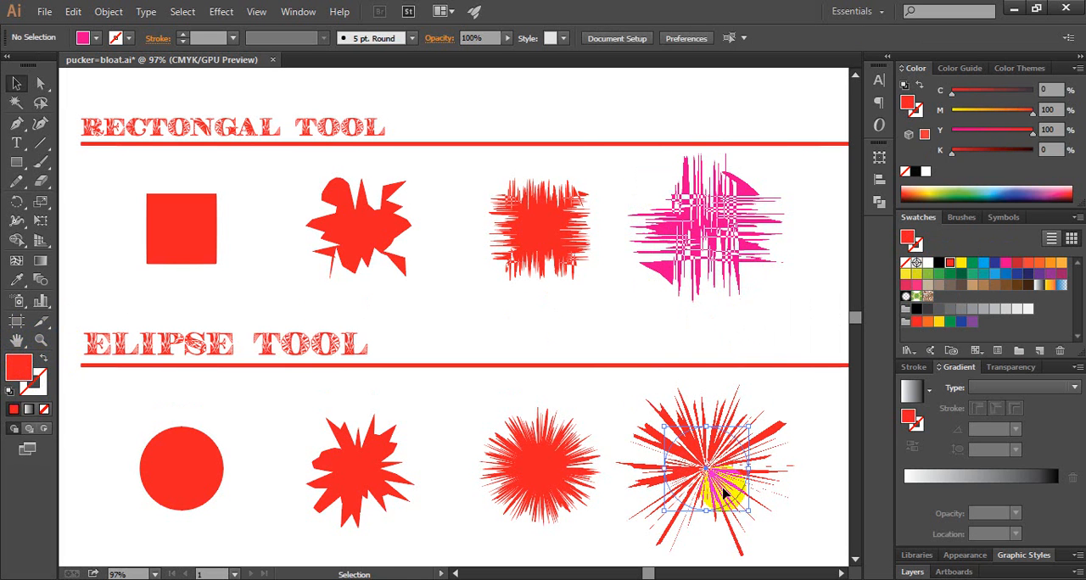
pyautogui.click(994, 262)
# Fill the roughened rectangle in the third column with yellow
pyautogui.moveTo(467, 204); pyautogui.dragTo(561, 281)
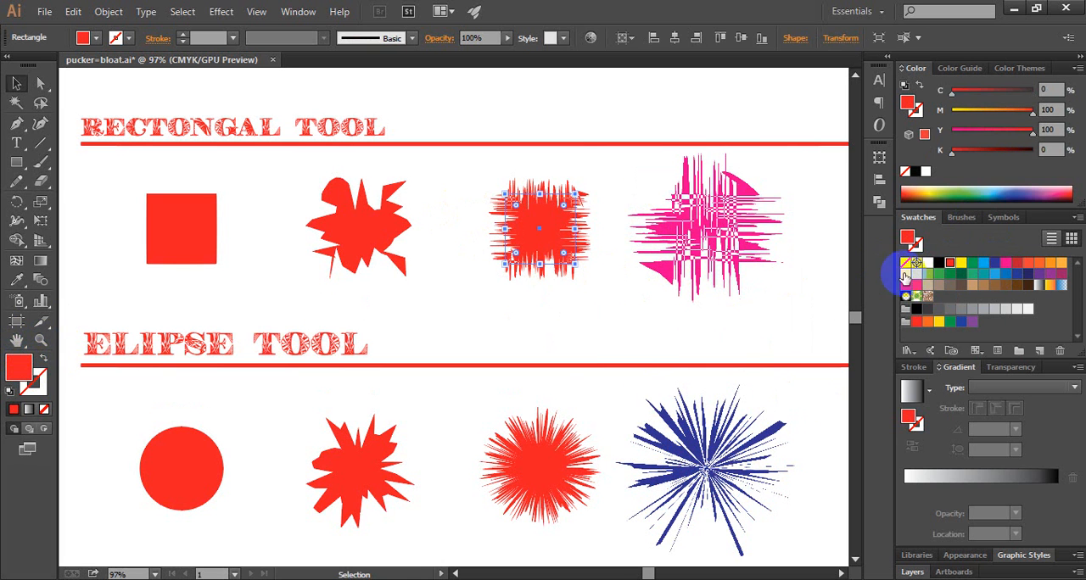
pyautogui.click(959, 263)
pyautogui.click(516, 291)
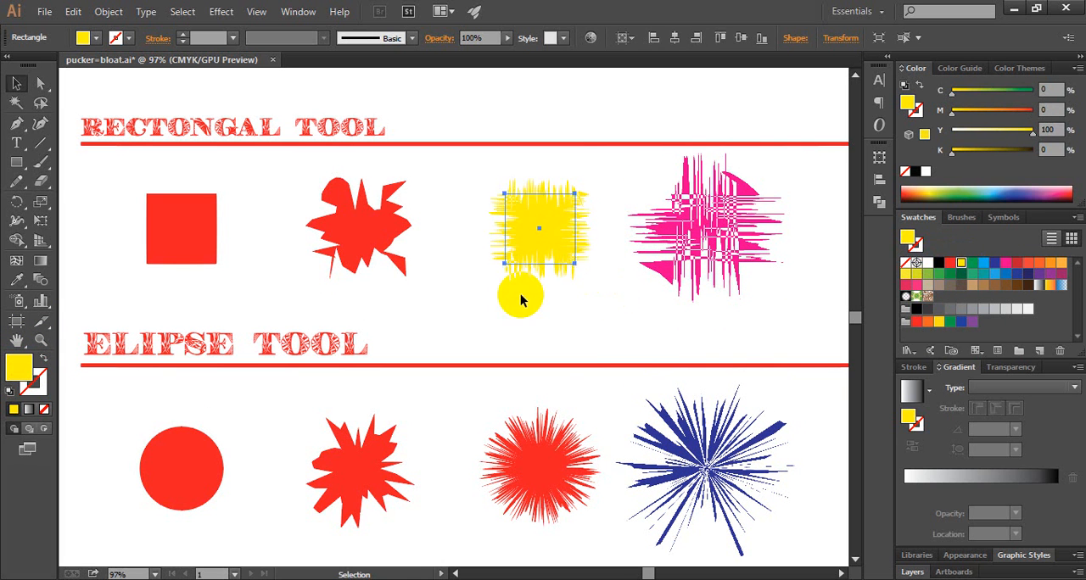
# Select the roughened rectangle in the second column
pyautogui.moveTo(283, 201); pyautogui.dragTo(438, 285)
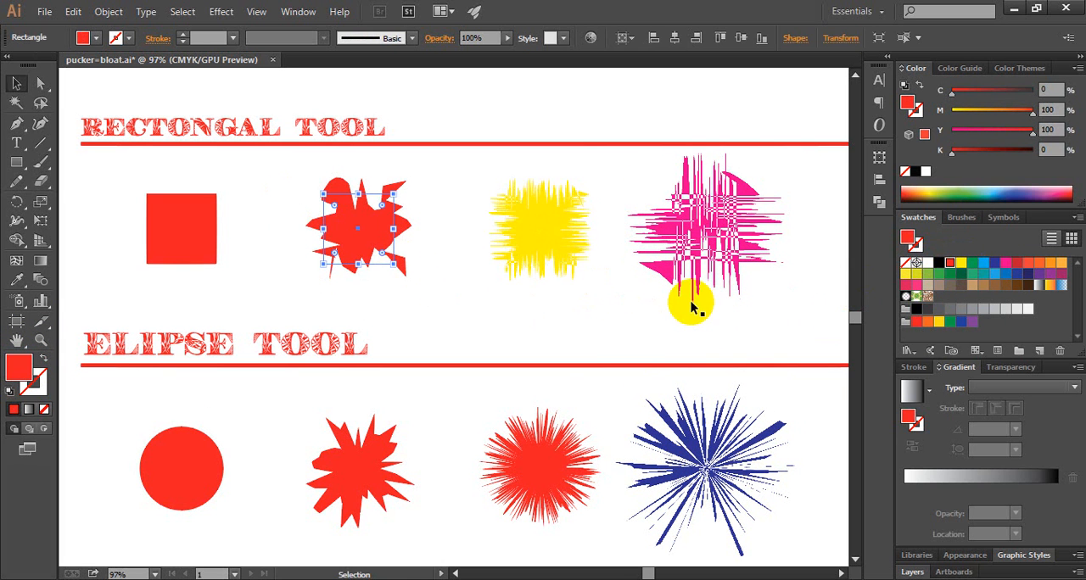